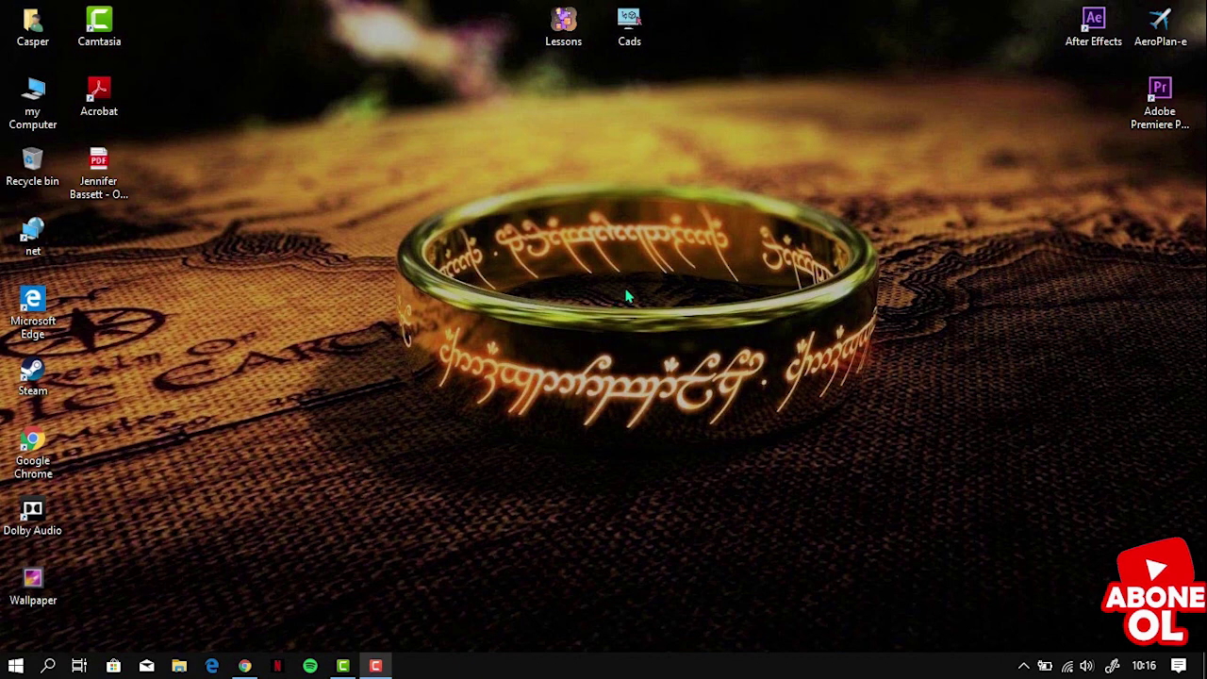
# Step: Bring the Onshape document window back up from the taskbar
pyautogui.click(244, 666)
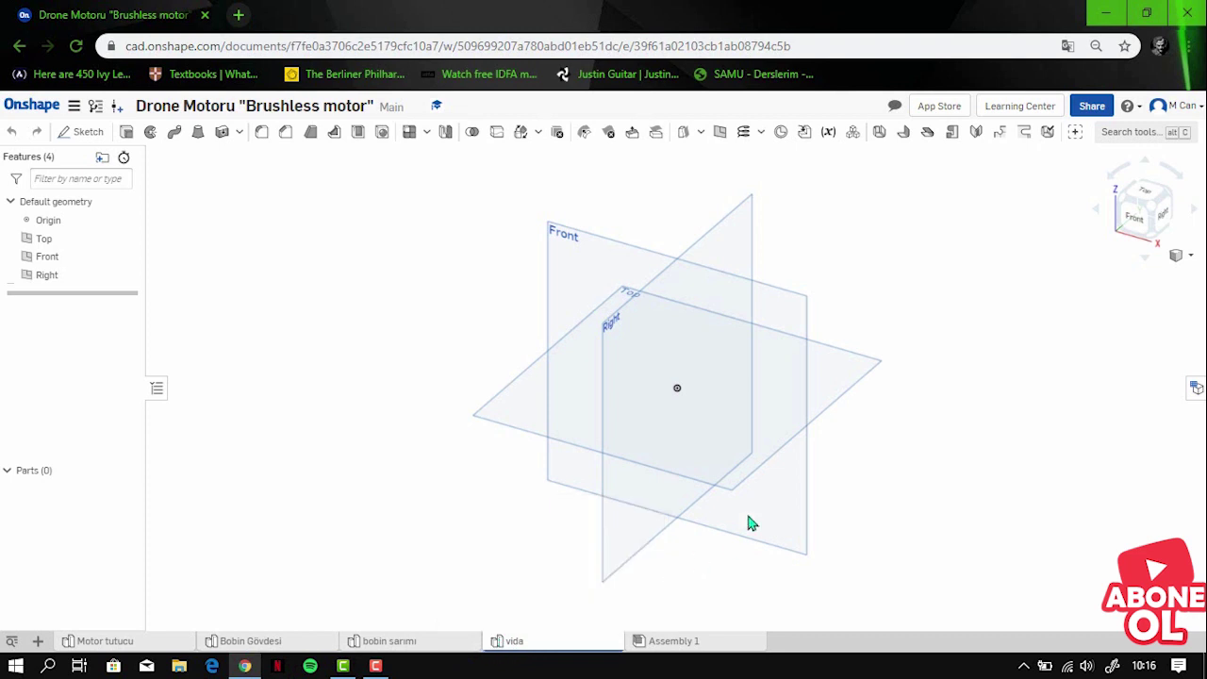
# Step: Start a sketch on the Top plane and view it normal
pyautogui.click(839, 382)
pyautogui.click(87, 132)
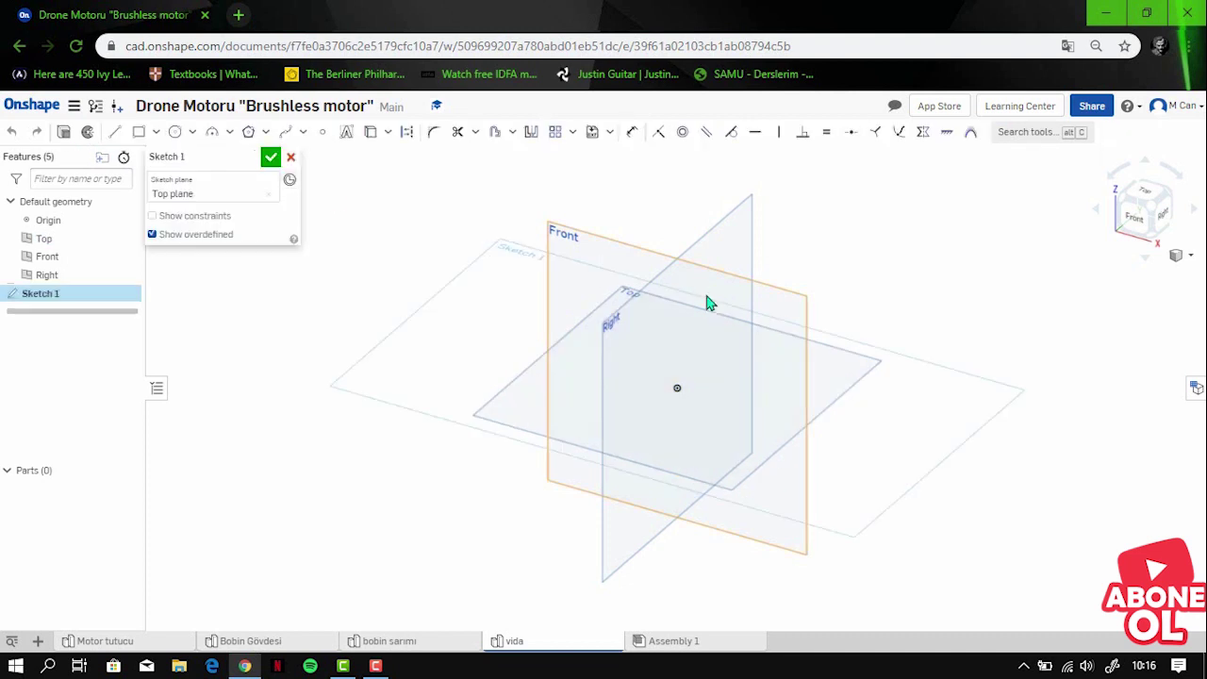
pyautogui.rightClick(894, 438)
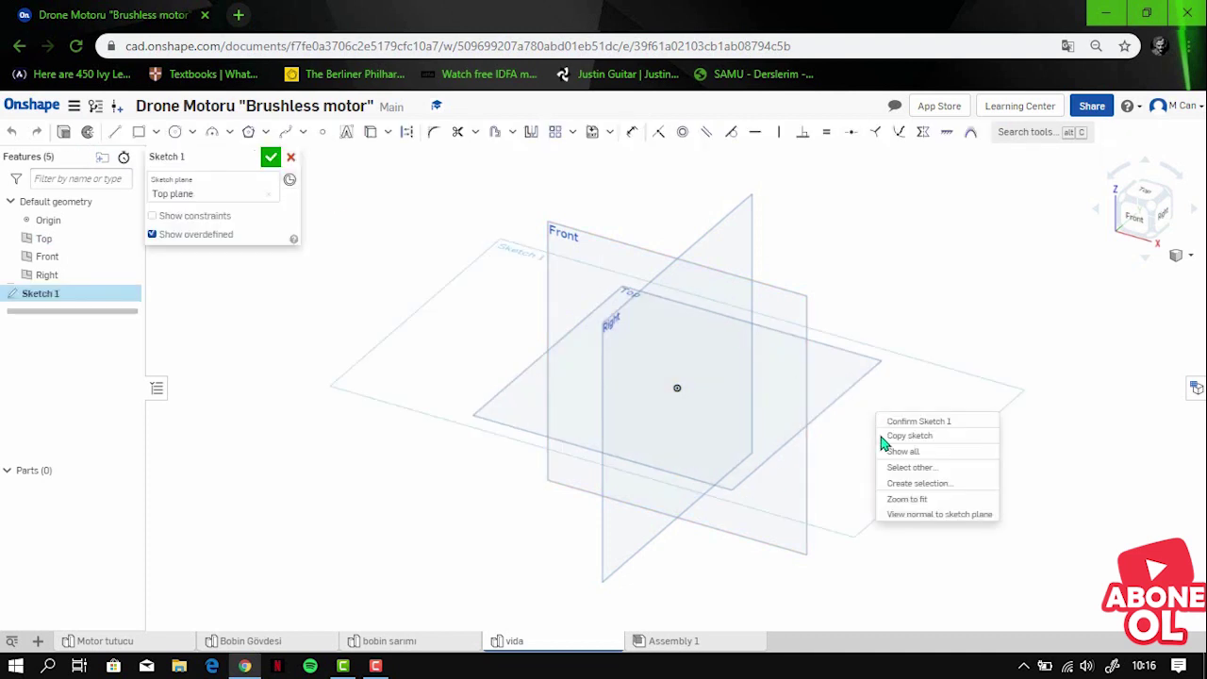
pyautogui.click(920, 517)
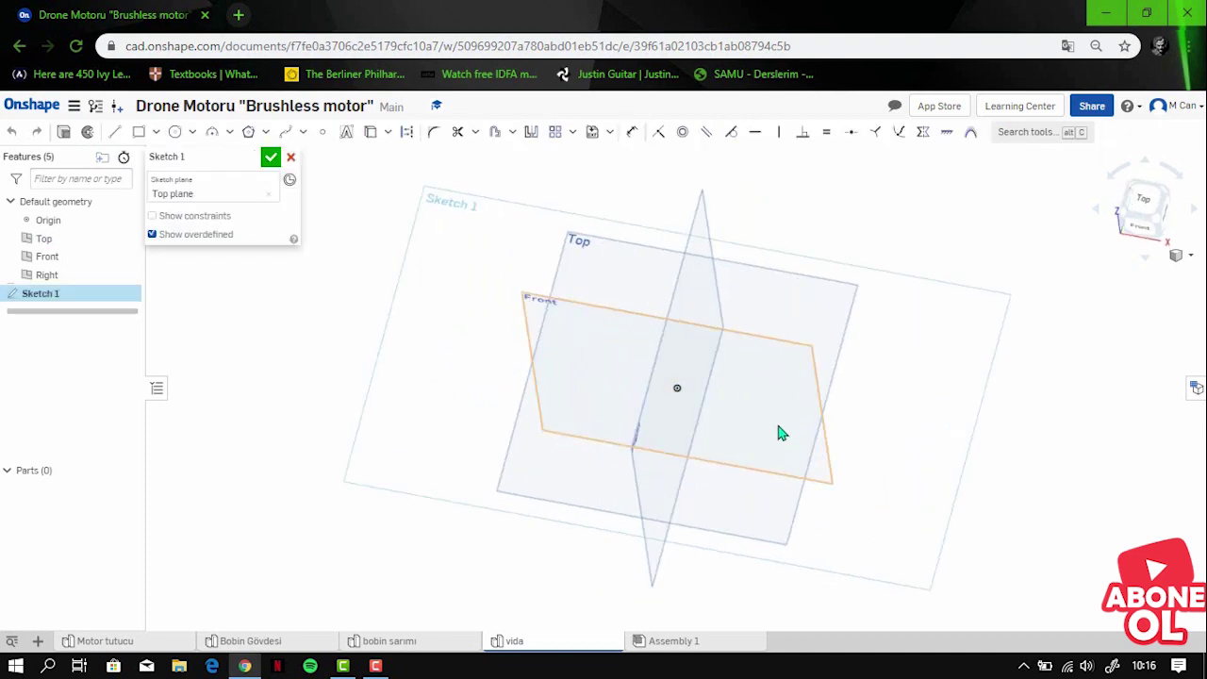
# Step: Draw a Ø2 centre-point circle at the origin and accept it as Sketch 1
pyautogui.click(191, 132)
pyautogui.click(199, 156)
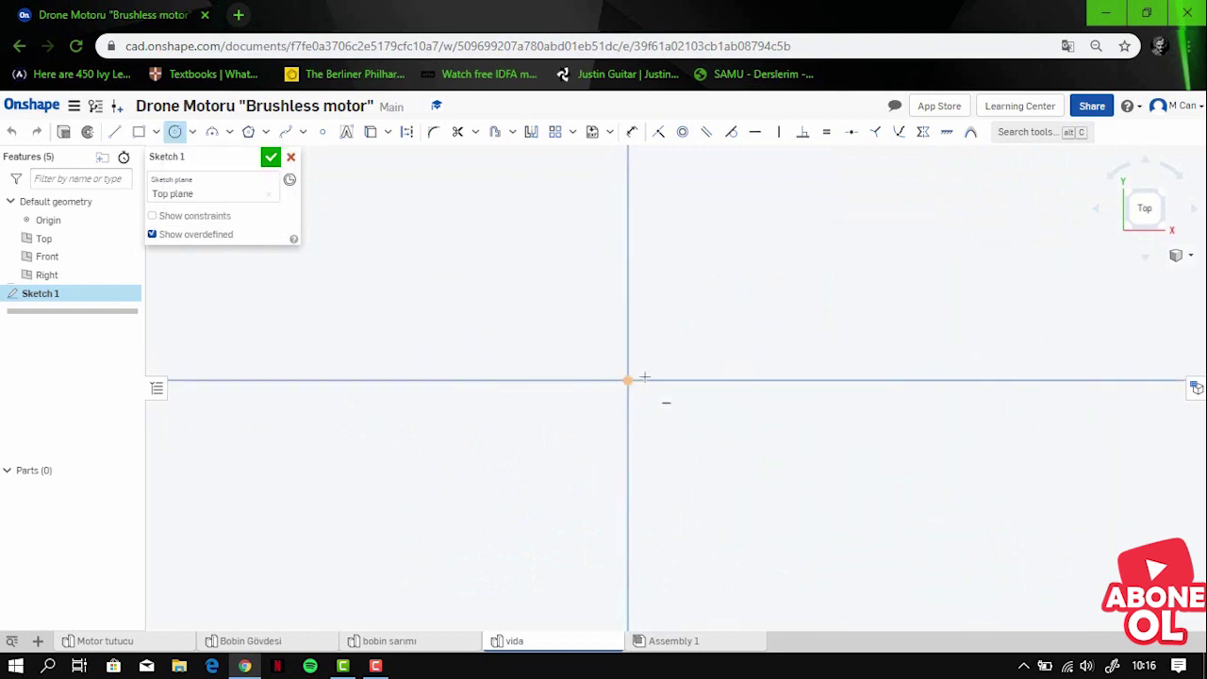
pyautogui.click(628, 380)
pyautogui.click(662, 362)
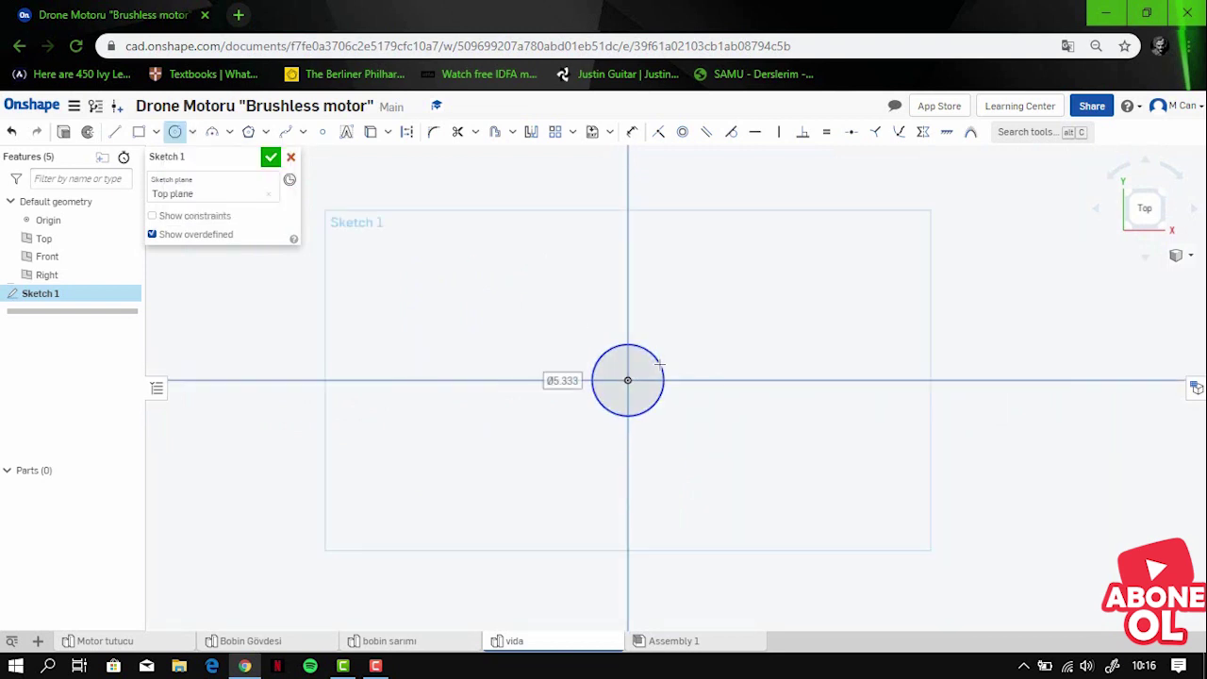
pyautogui.write('2')
pyautogui.press('Return')
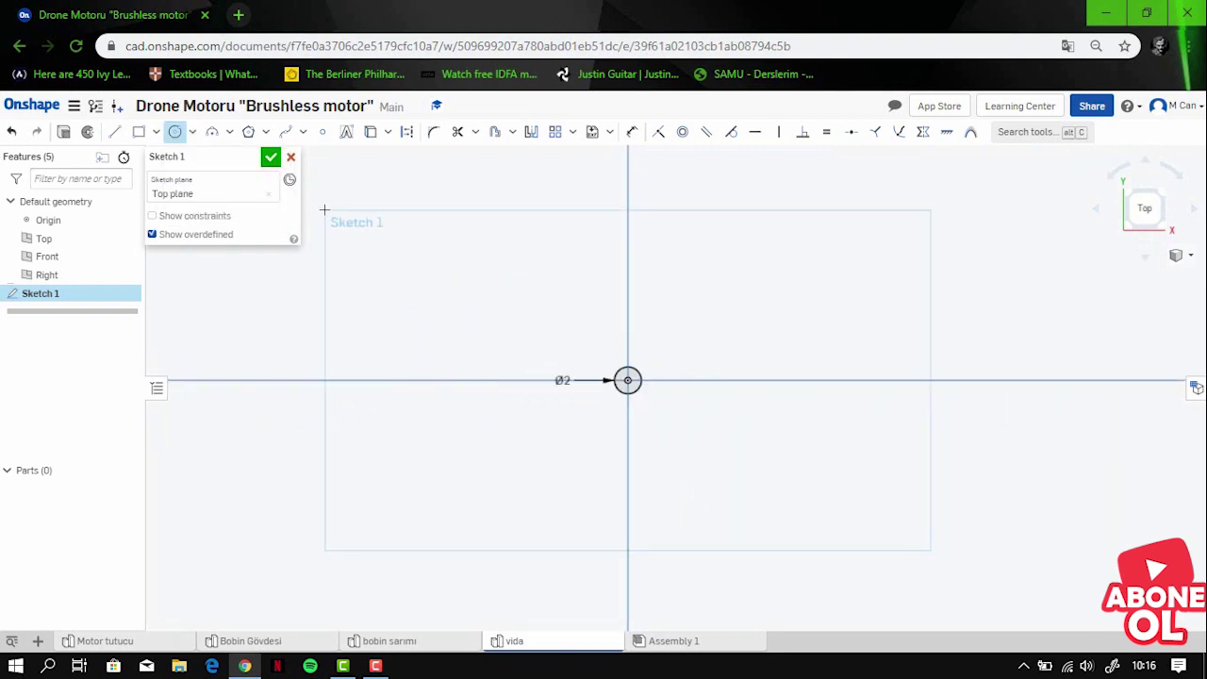
pyautogui.click(271, 157)
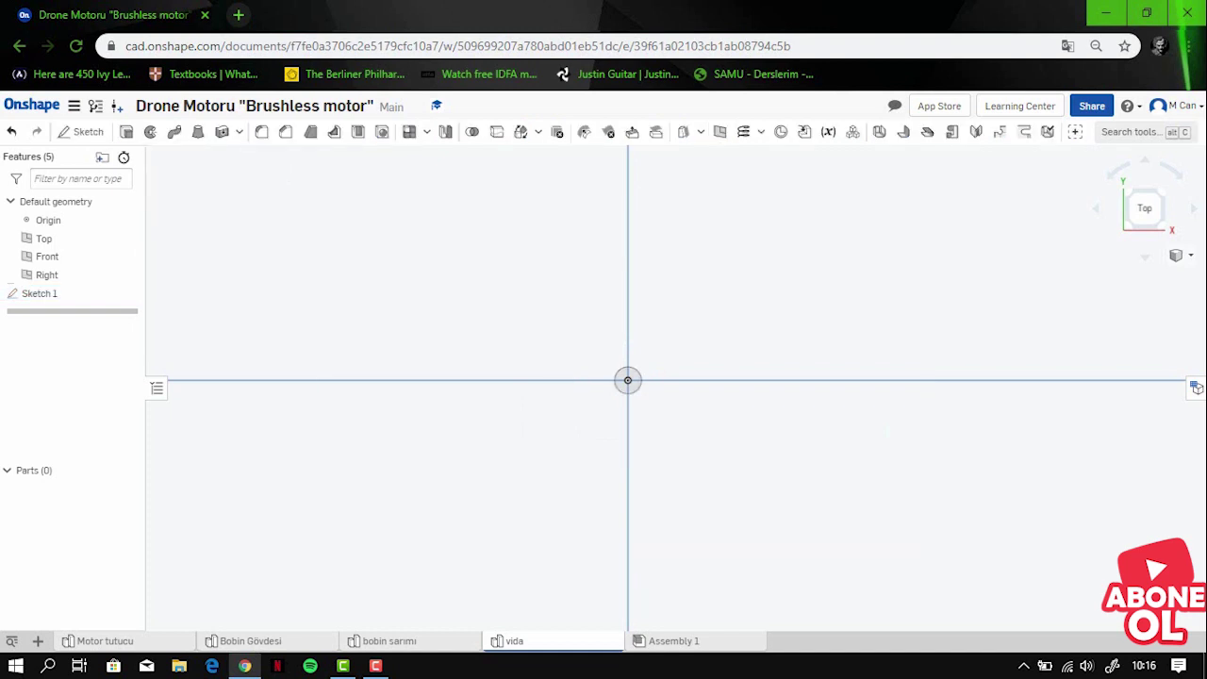
pyautogui.click(1191, 257)
# Step: Create Plane 1 offset 2 mm from the Top plane in a trimetric view
pyautogui.click(1137, 305)
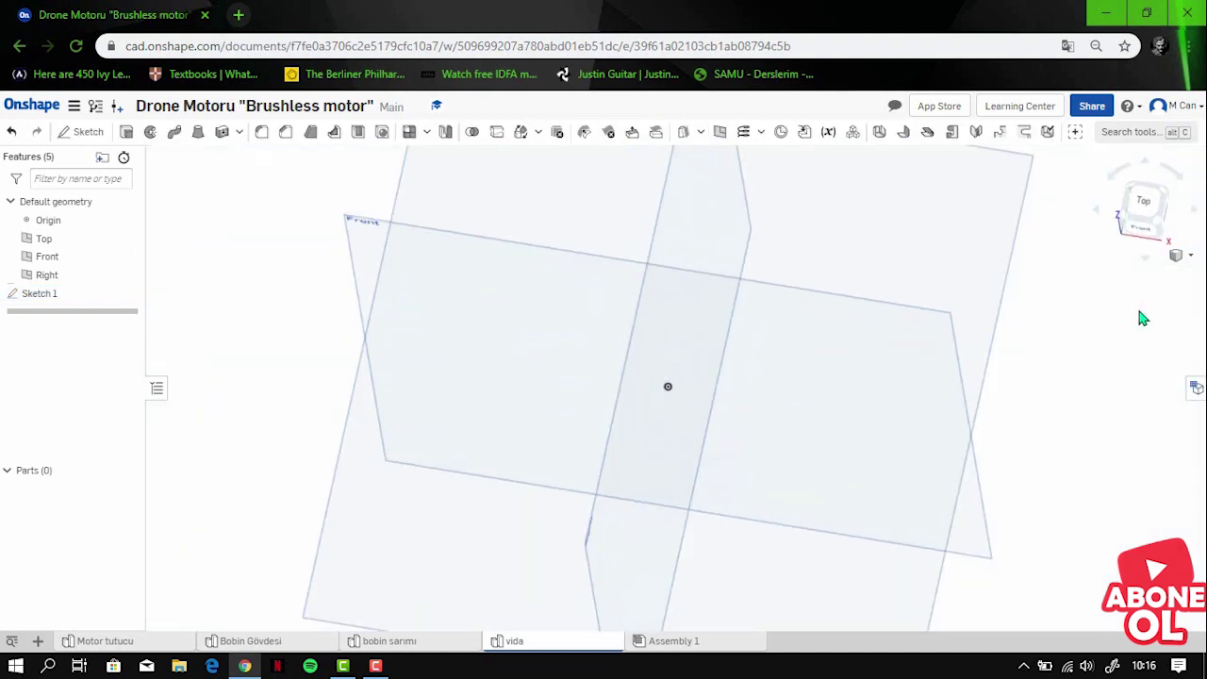
pyautogui.click(719, 141)
pyautogui.scroll(2, 765, 206)
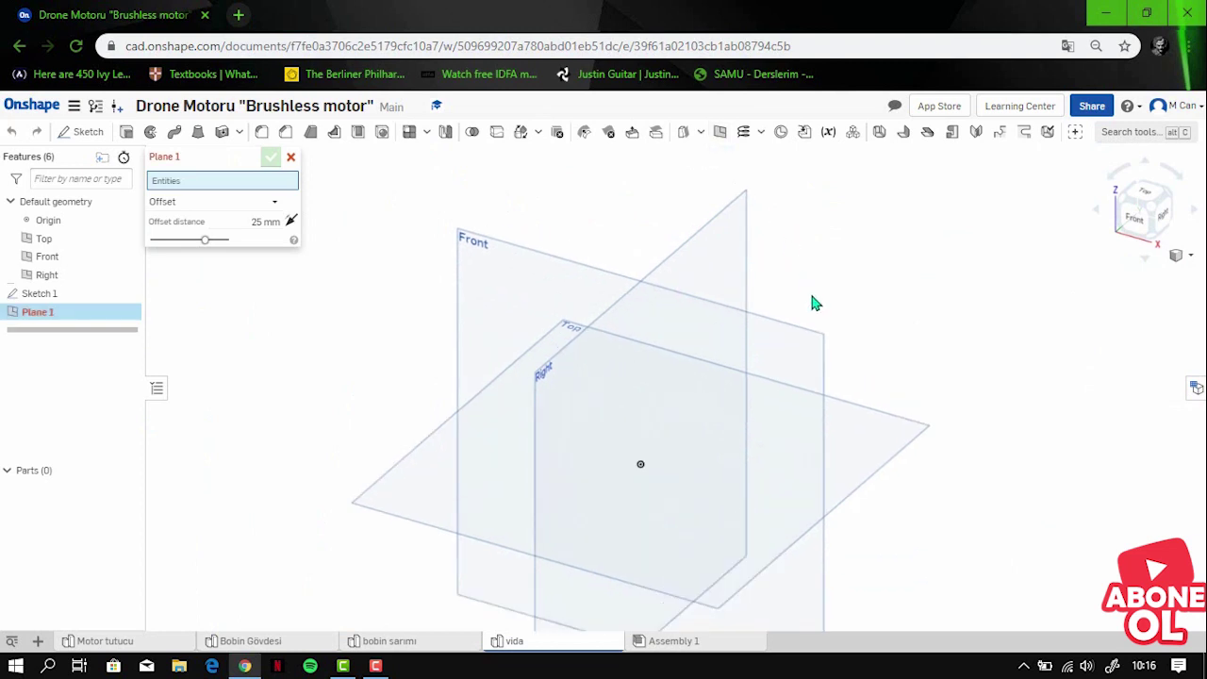
pyautogui.click(882, 455)
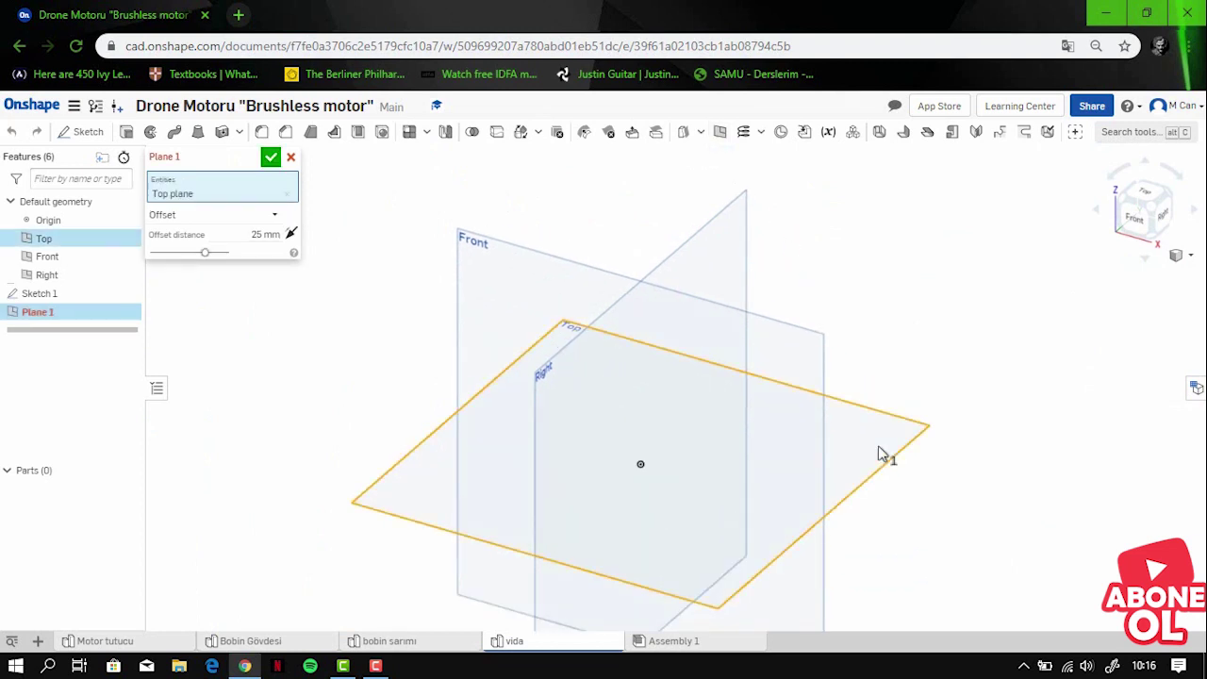
pyautogui.click(259, 232)
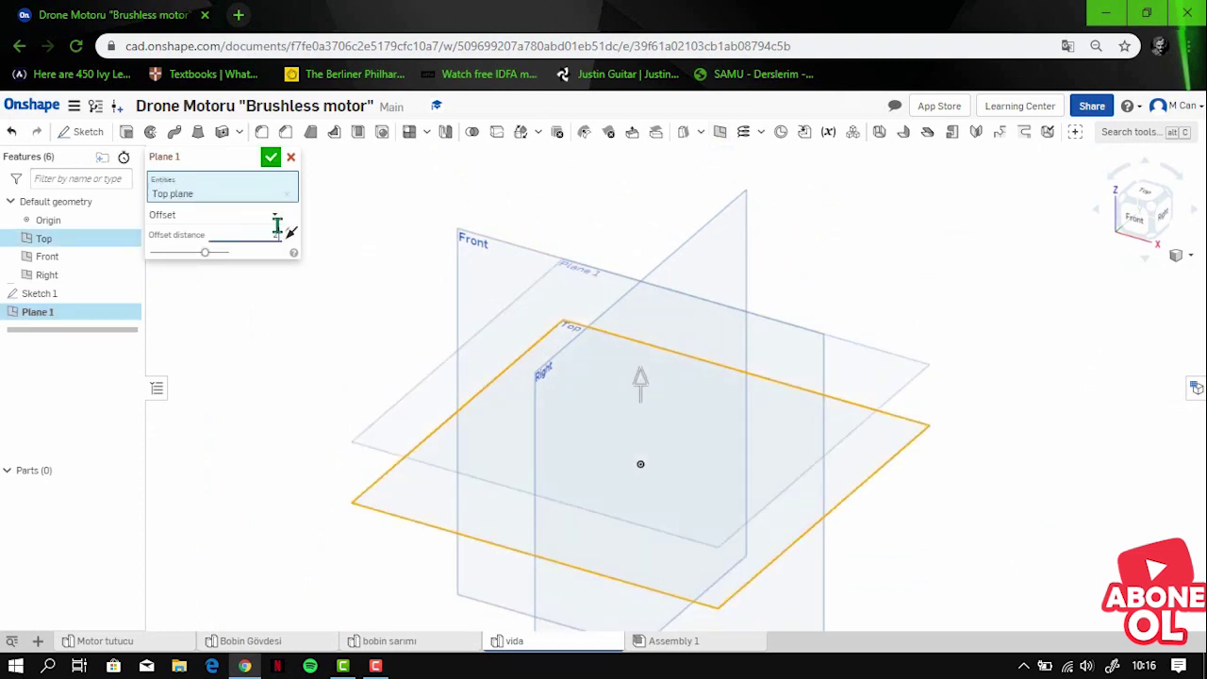
pyautogui.write('2 mm')
pyautogui.press('Return')
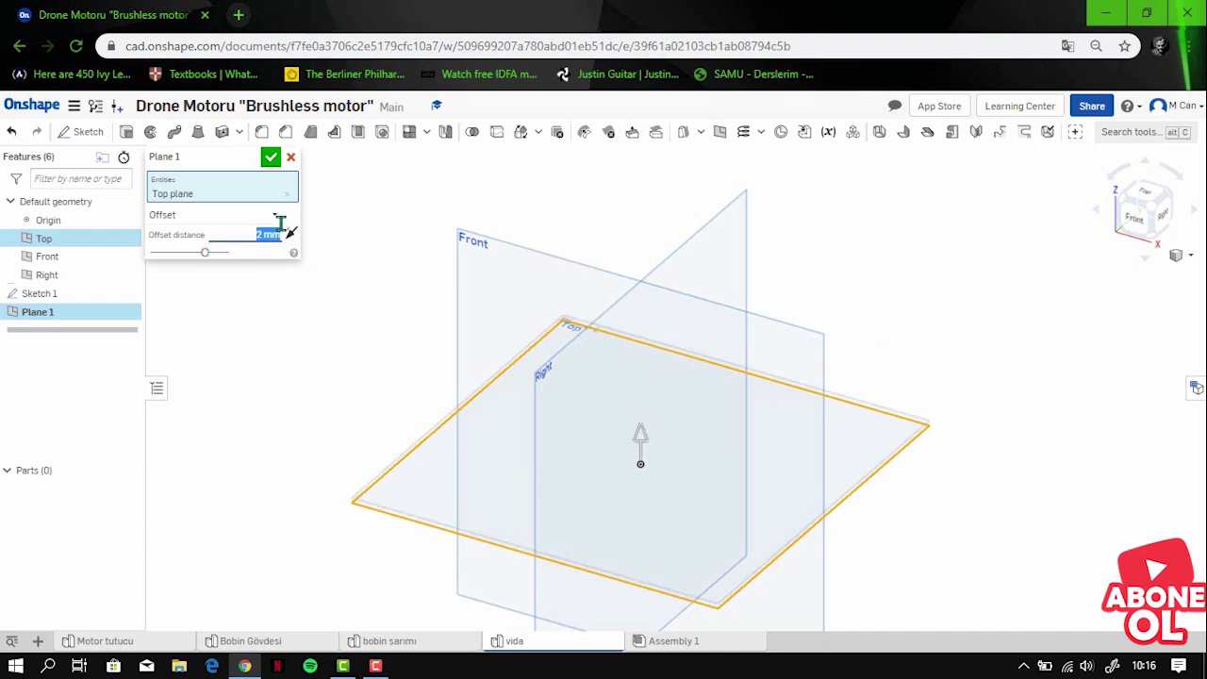
pyautogui.click(272, 158)
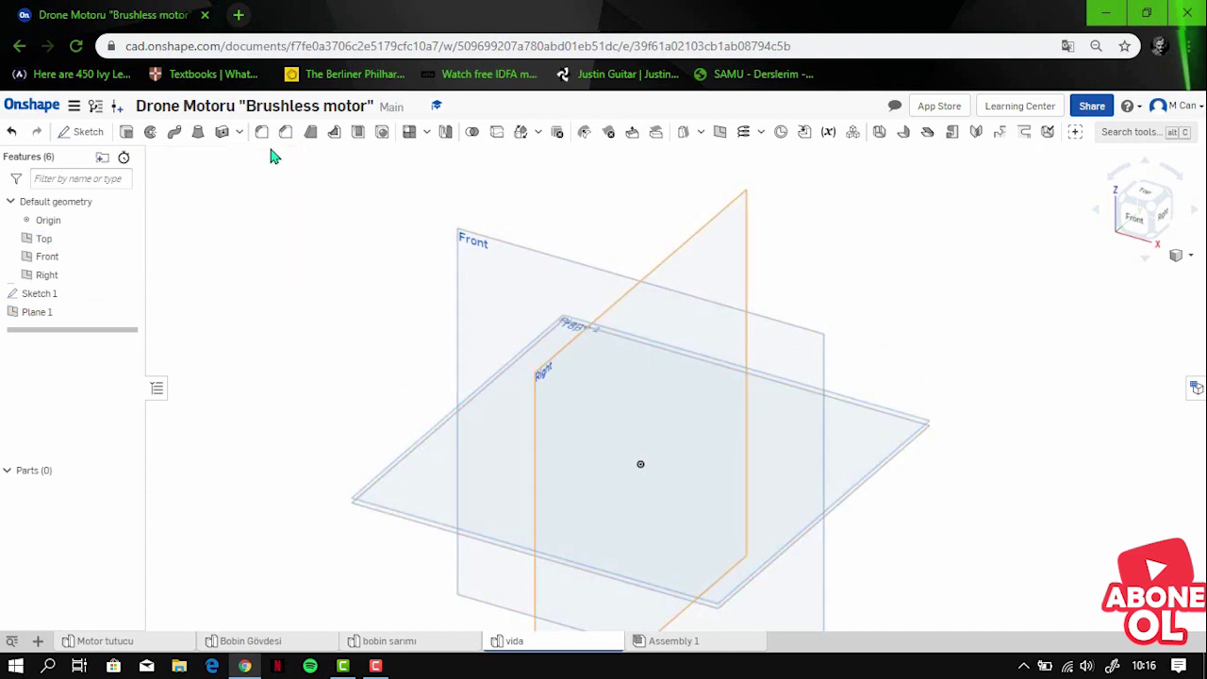
# Step: Hide the Top, Front and Right planes, view Plane 1 normal, and start a new sketch
pyautogui.click(126, 238)
pyautogui.click(127, 256)
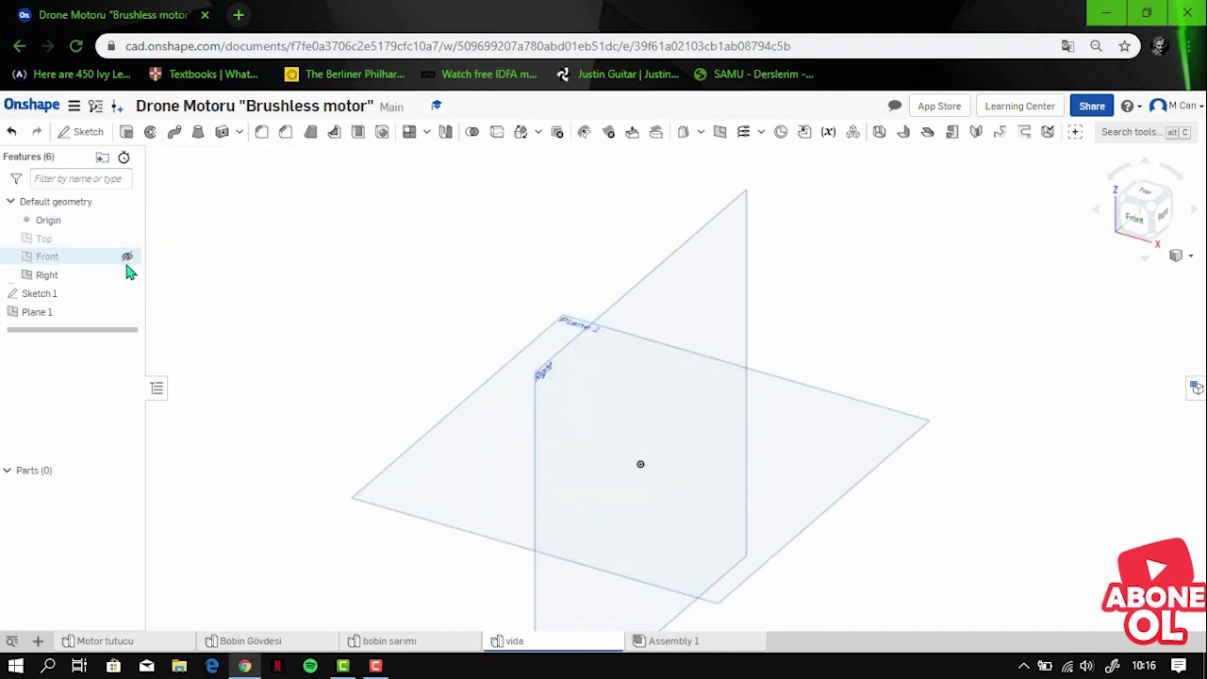
pyautogui.click(126, 274)
pyautogui.rightClick(767, 434)
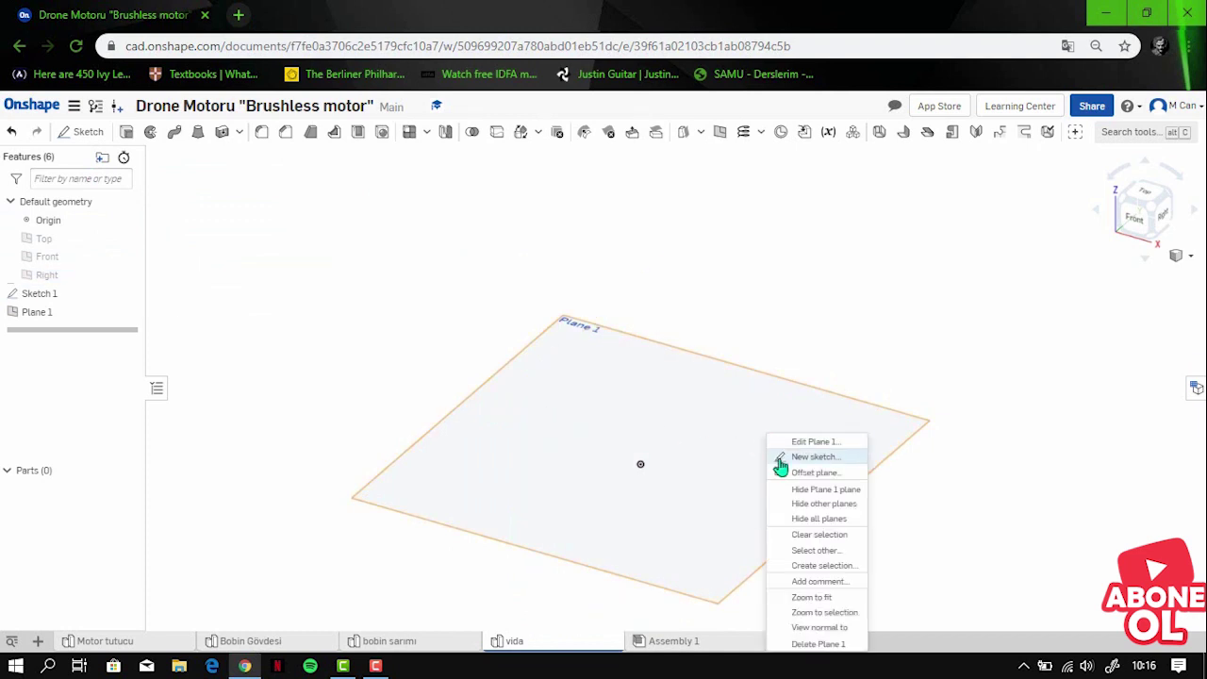
pyautogui.click(820, 628)
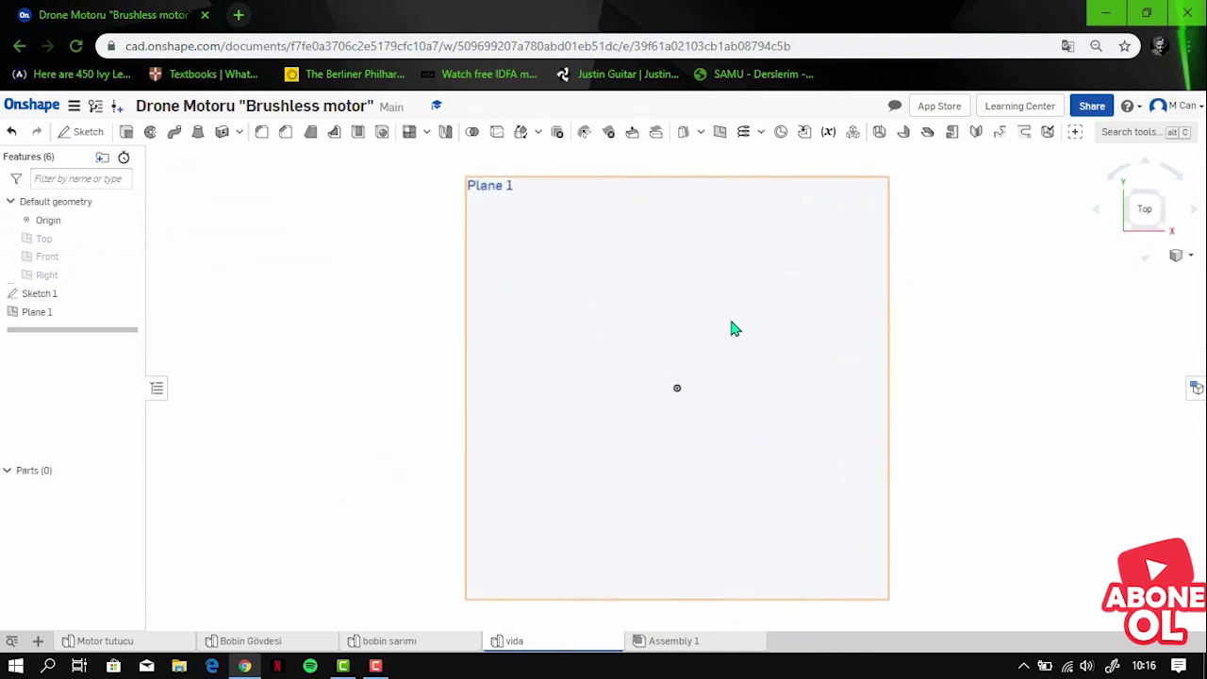
pyautogui.scroll(2, 665, 430)
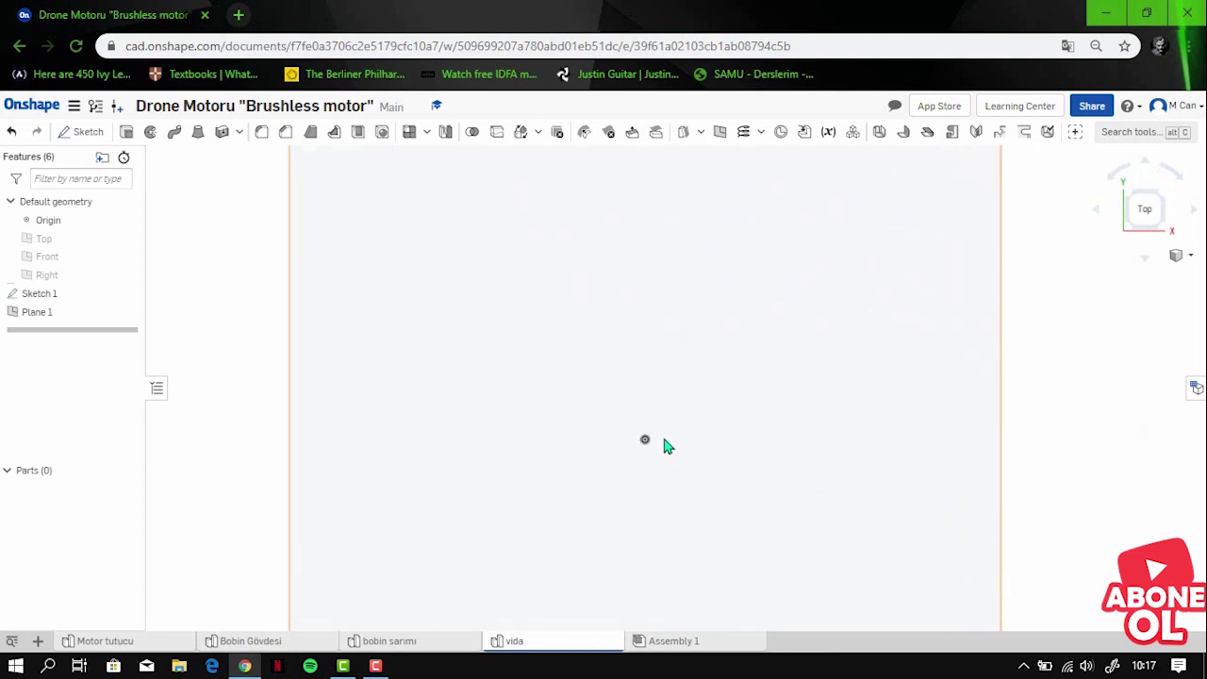
pyautogui.scroll(1, 664, 441)
pyautogui.scroll(2, 660, 441)
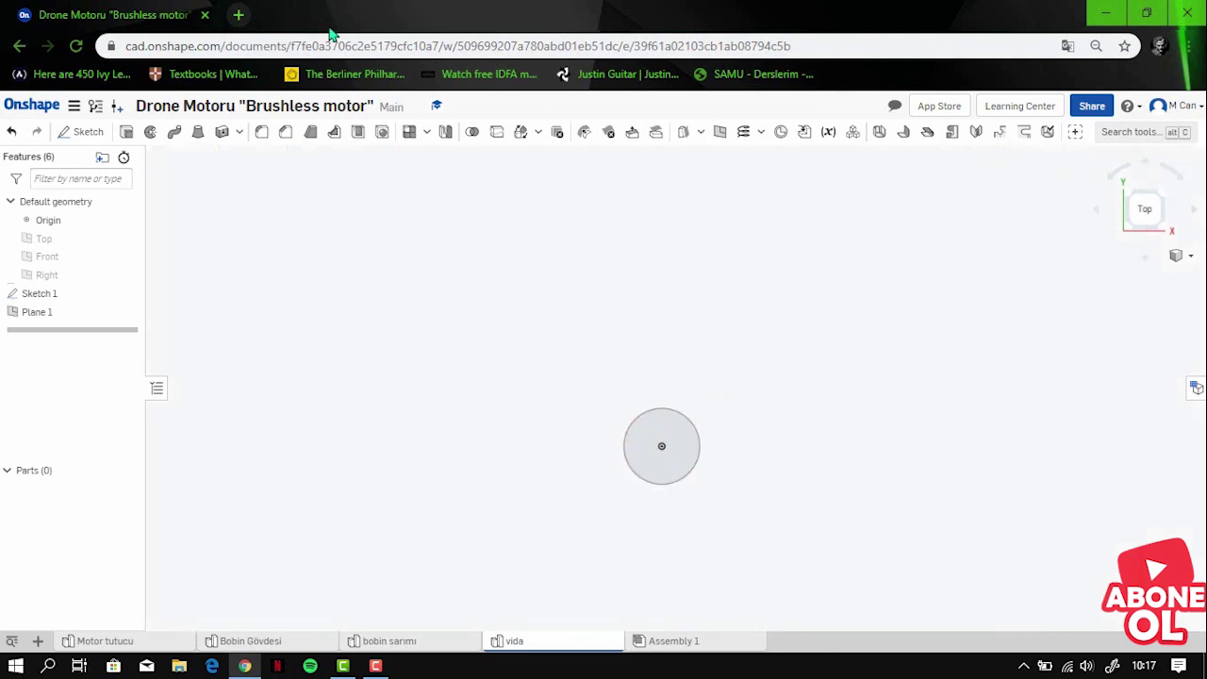
pyautogui.click(88, 133)
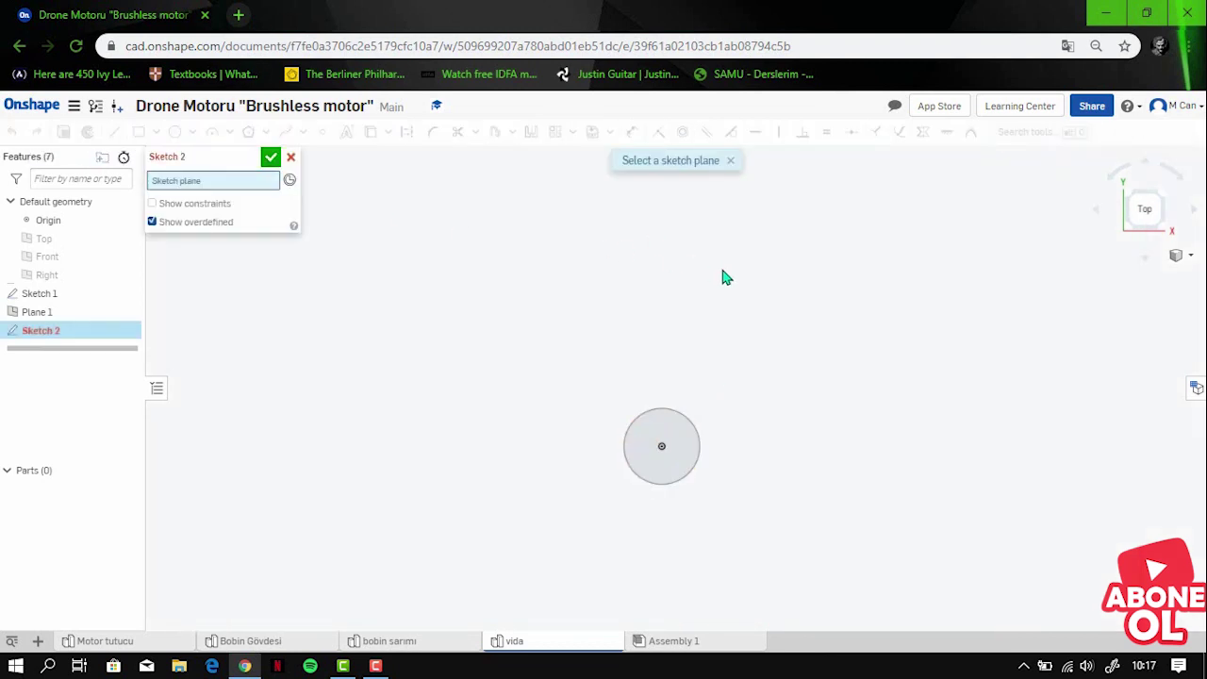
# Step: On Plane 1, draw a Ø3 circle concentric with the first circle and accept Sketch 2
pyautogui.click(724, 277)
pyautogui.click(192, 133)
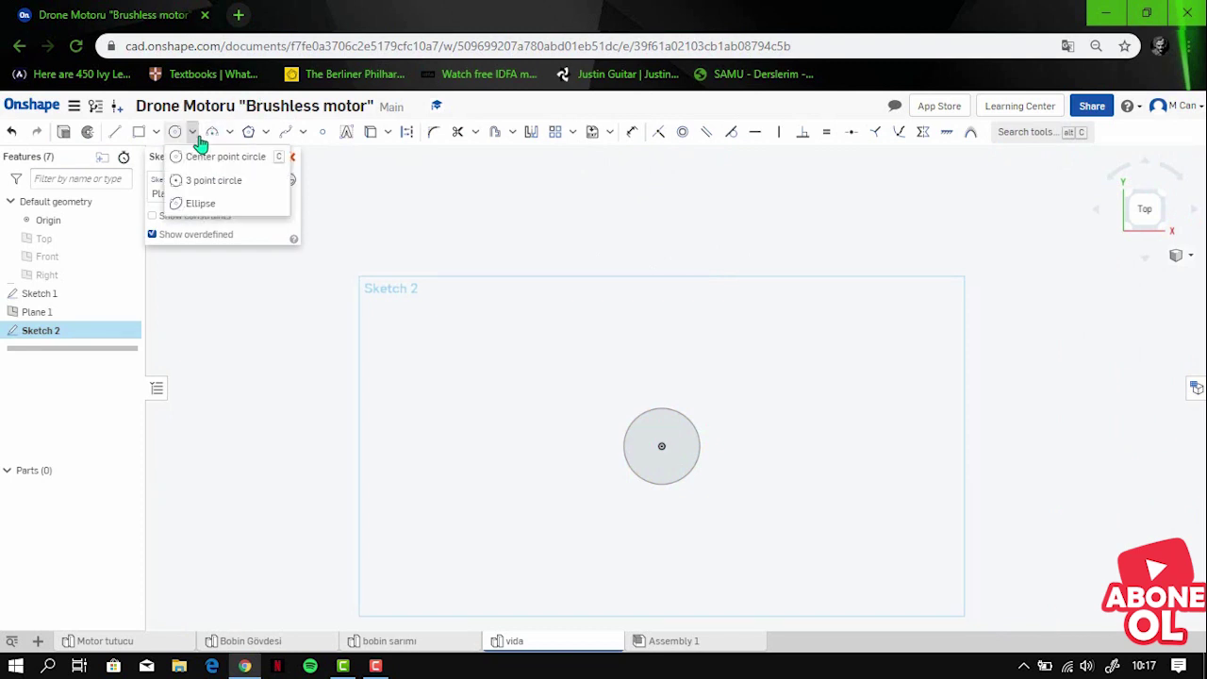
pyautogui.click(210, 159)
pyautogui.scroll(2, 660, 429)
pyautogui.scroll(2, 661, 448)
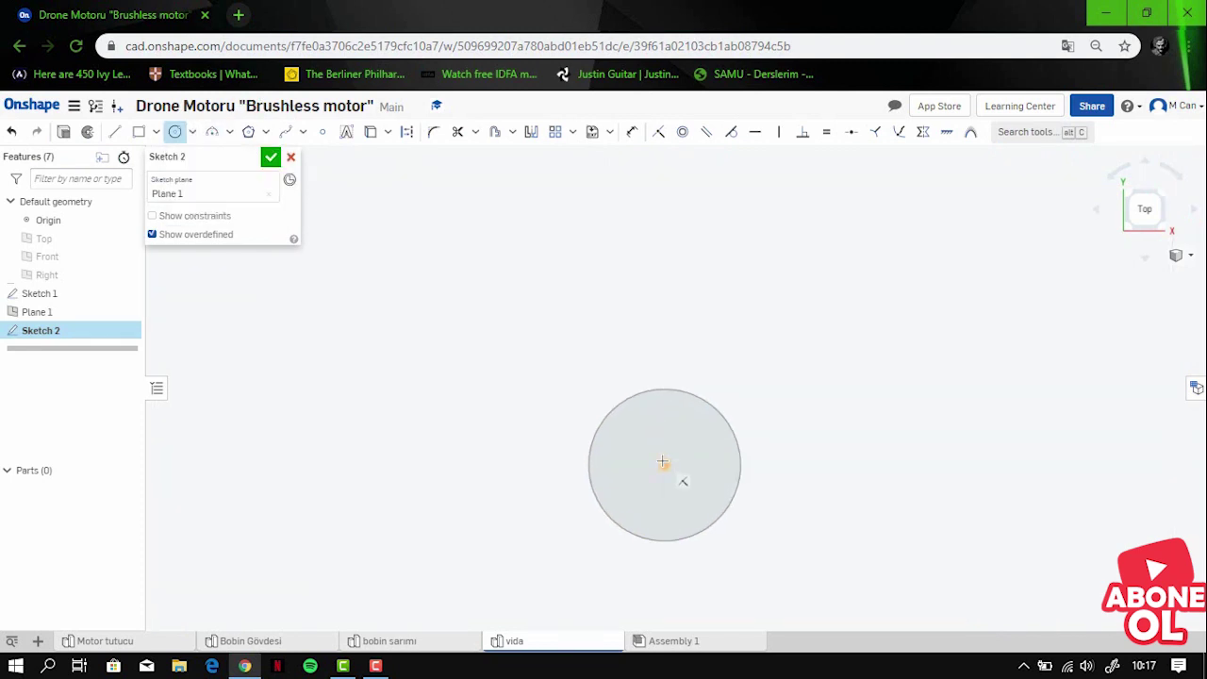
pyautogui.click(665, 464)
pyautogui.click(750, 415)
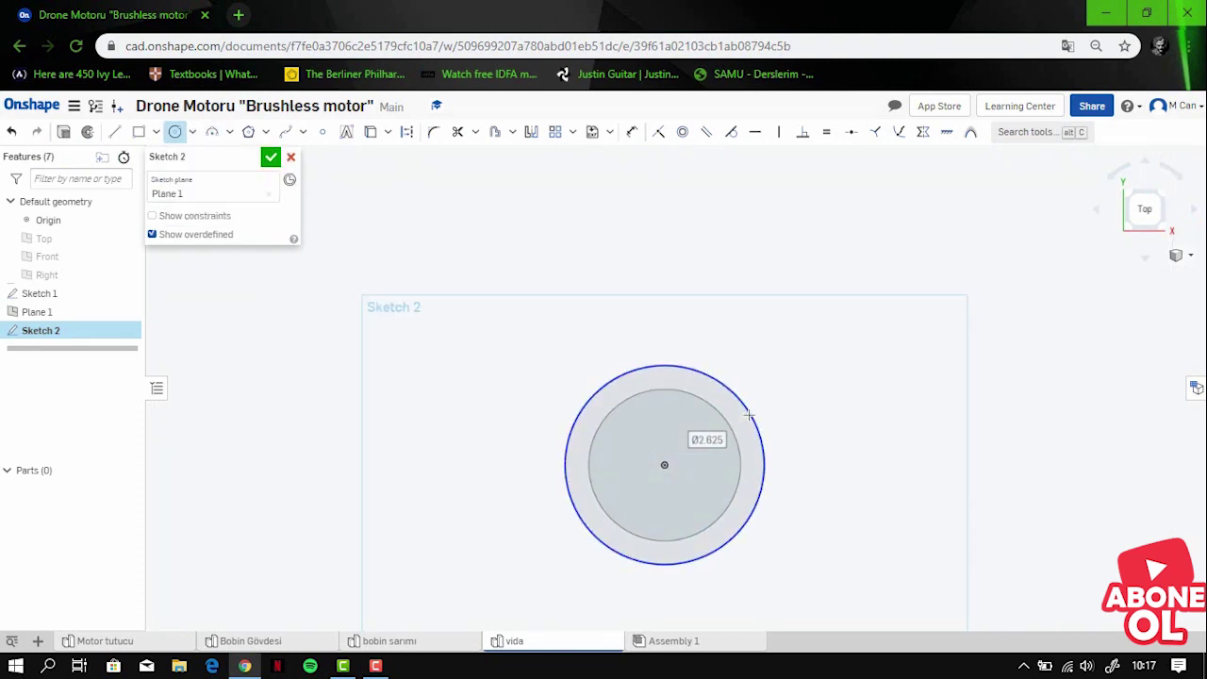
pyautogui.write('3')
pyautogui.press('Return')
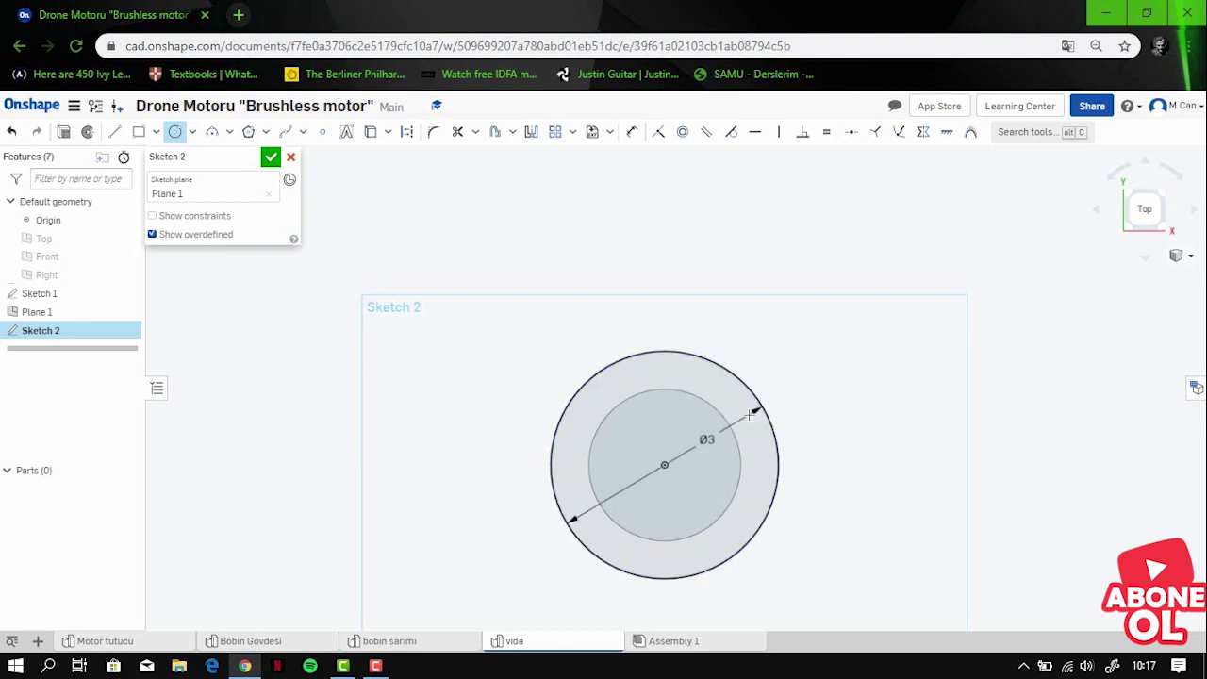
pyautogui.scroll(-1, 928, 349)
pyautogui.click(1186, 256)
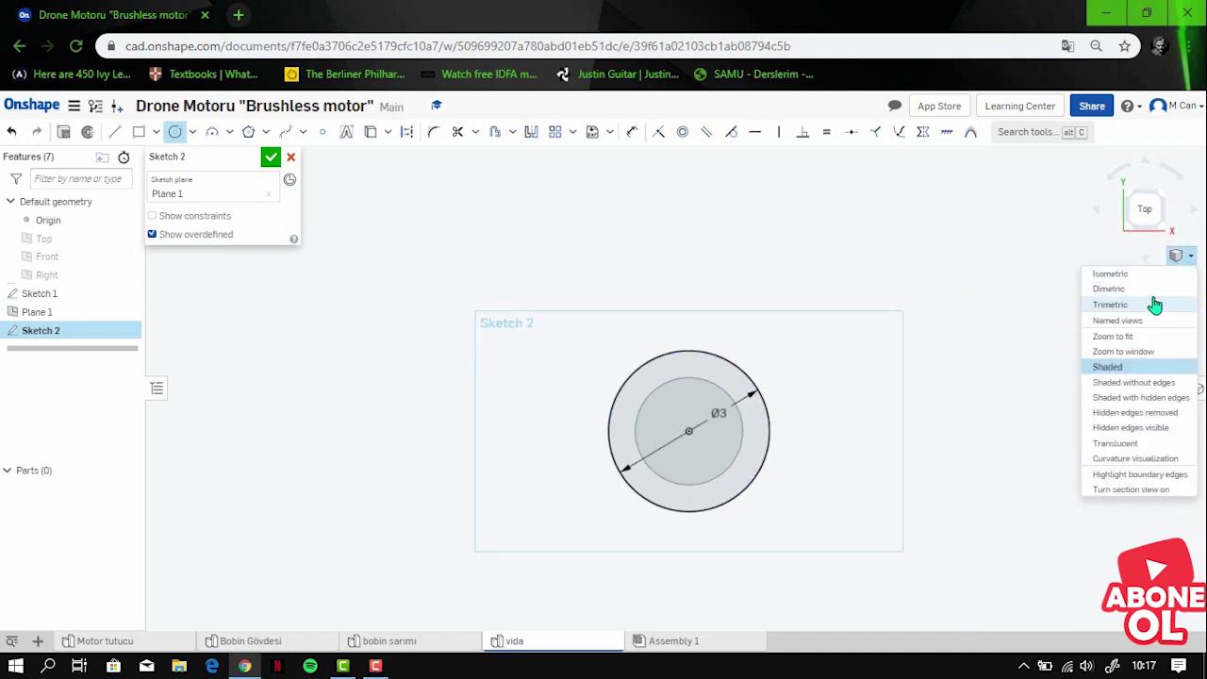
pyautogui.click(1153, 296)
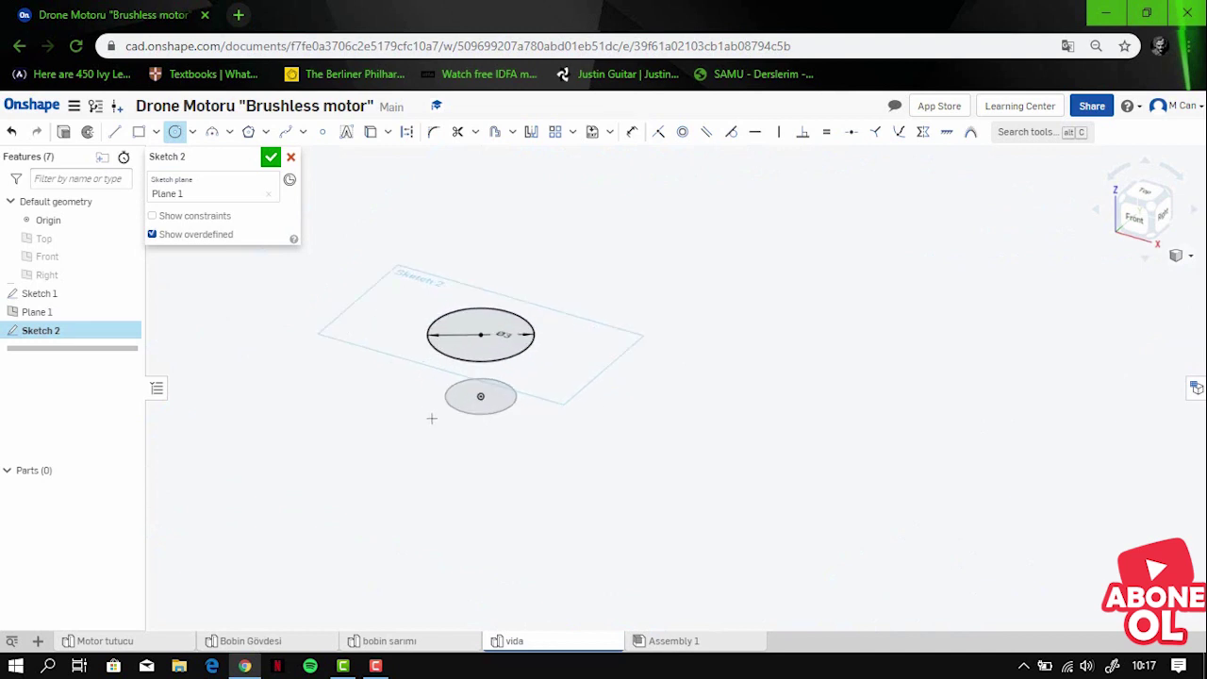
pyautogui.click(271, 157)
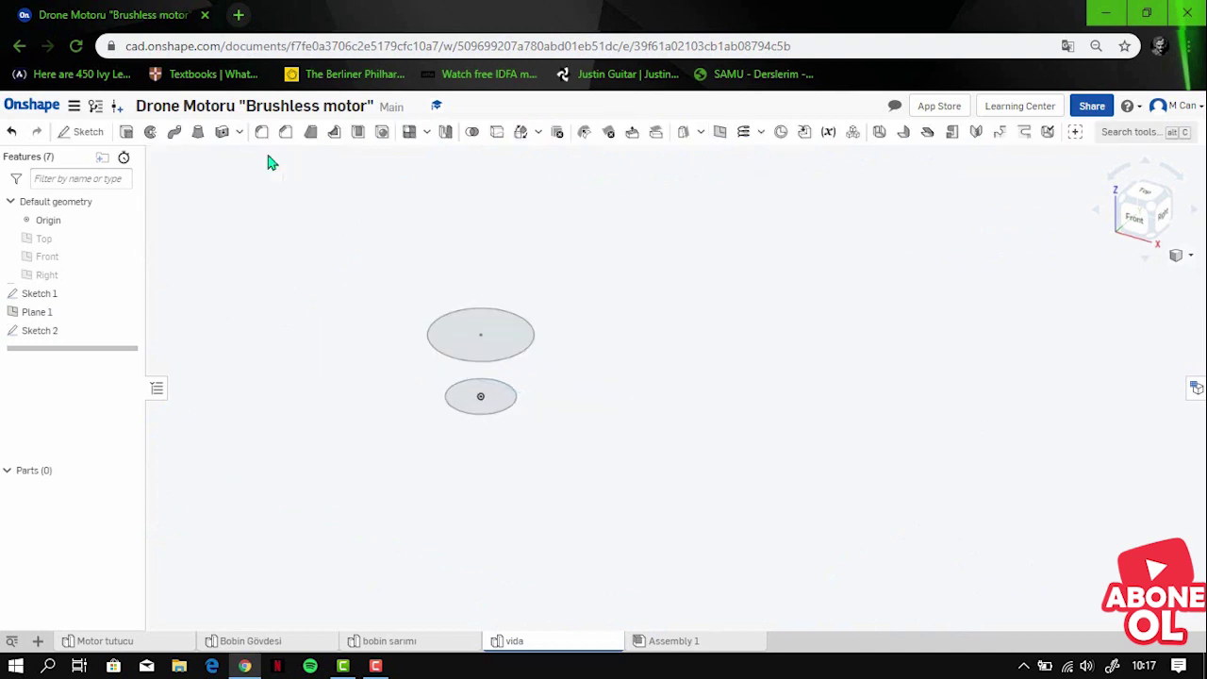
# Step: Loft from the upper Ø3 circle to the lower Ø2 circle, creating tapered Part 1
pyautogui.click(195, 135)
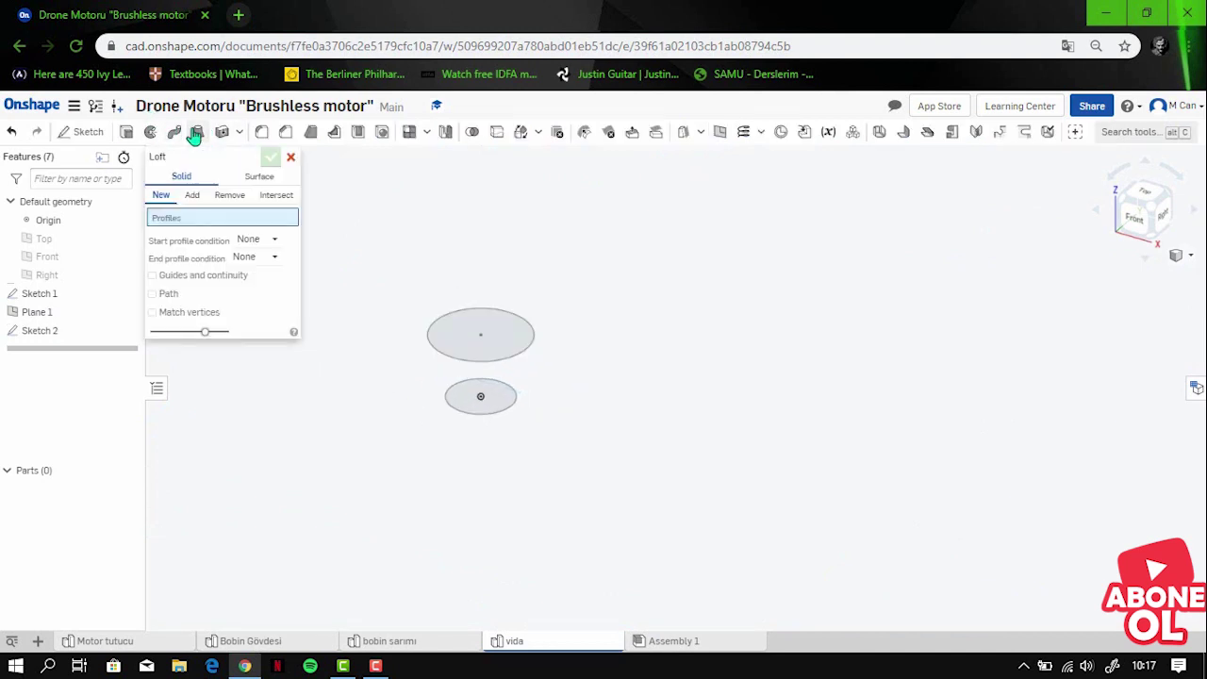
pyautogui.scroll(2, 380, 202)
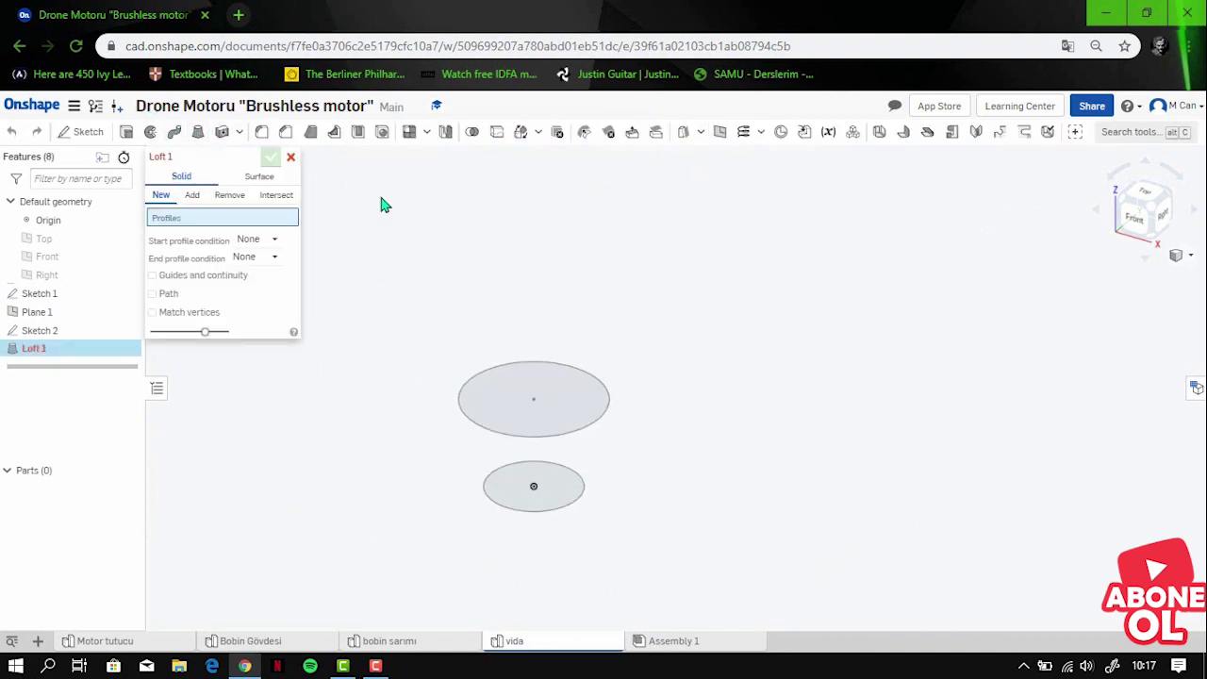
pyautogui.click(587, 394)
pyautogui.click(554, 499)
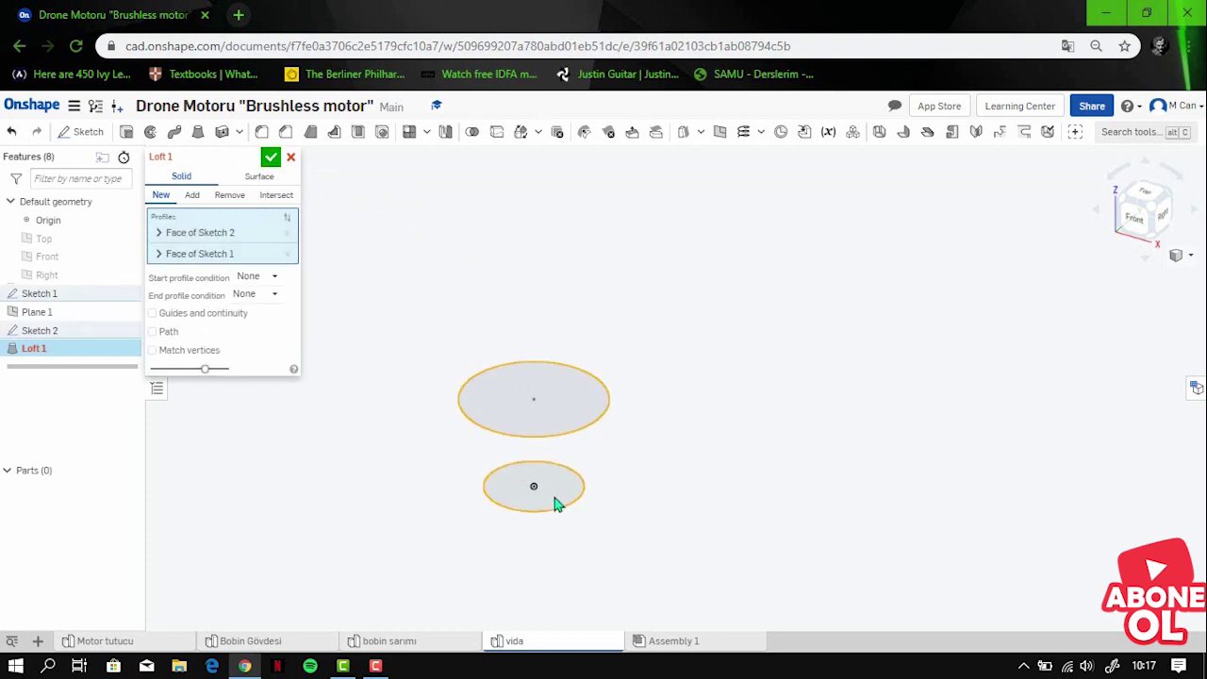
pyautogui.moveTo(651, 430); pyautogui.dragTo(650, 407, button='right')
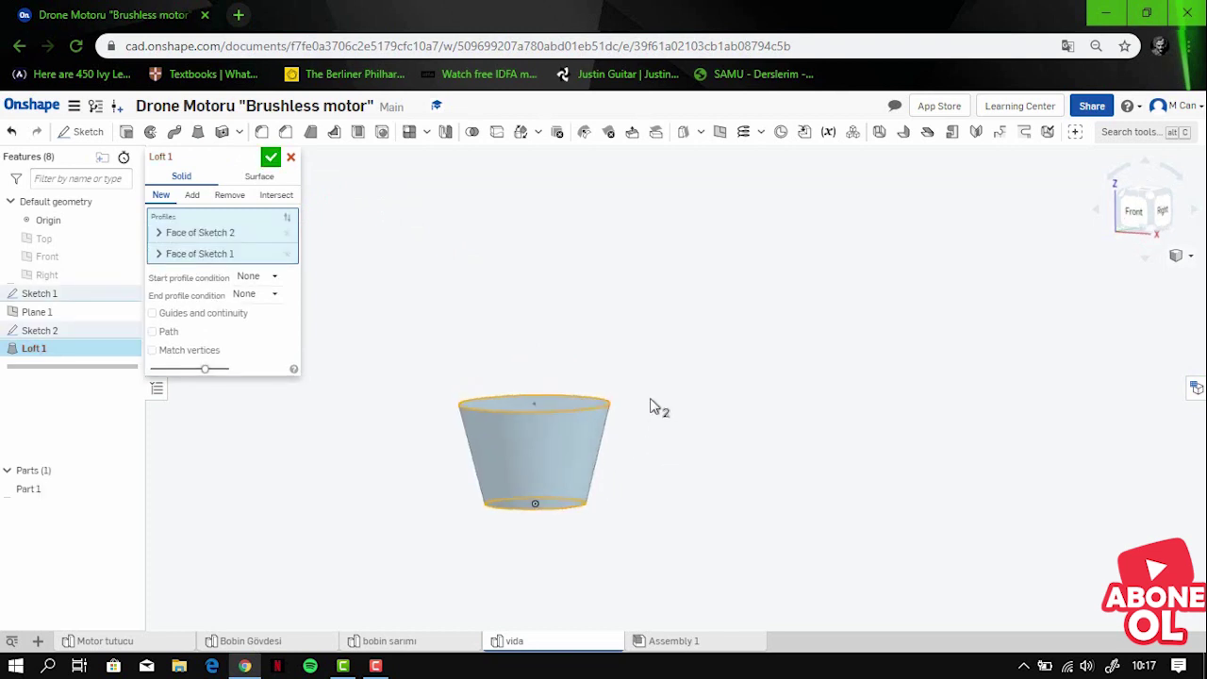
pyautogui.click(272, 158)
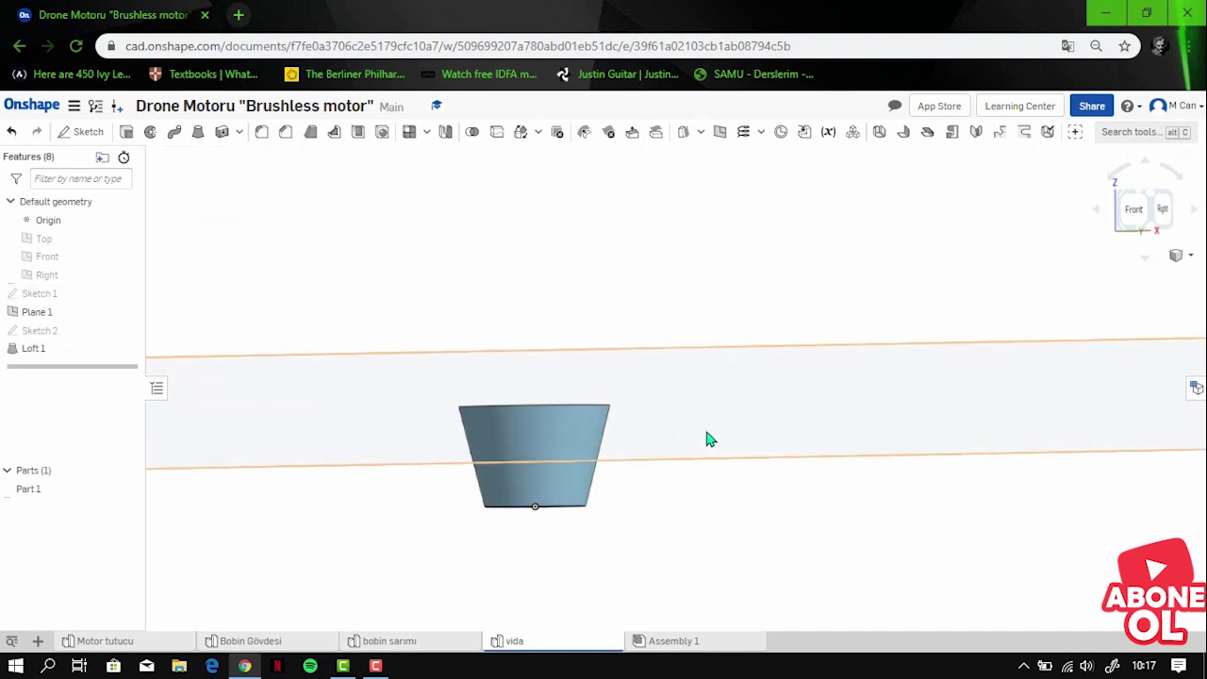
pyautogui.scroll(-3, 717, 453)
pyautogui.moveTo(714, 481); pyautogui.dragTo(719, 391, button='right')
pyautogui.scroll(3, 699, 425)
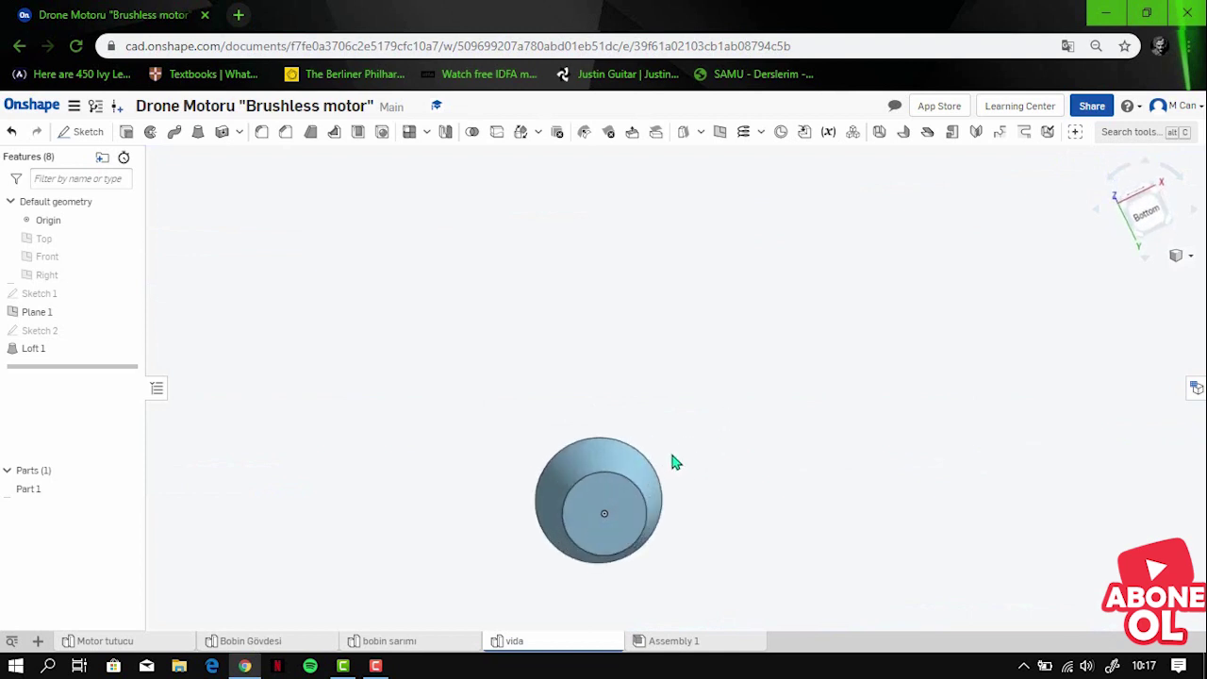
# Step: Extrude the small circular end face 7 mm, adding a shaft to Part 1
pyautogui.click(627, 508)
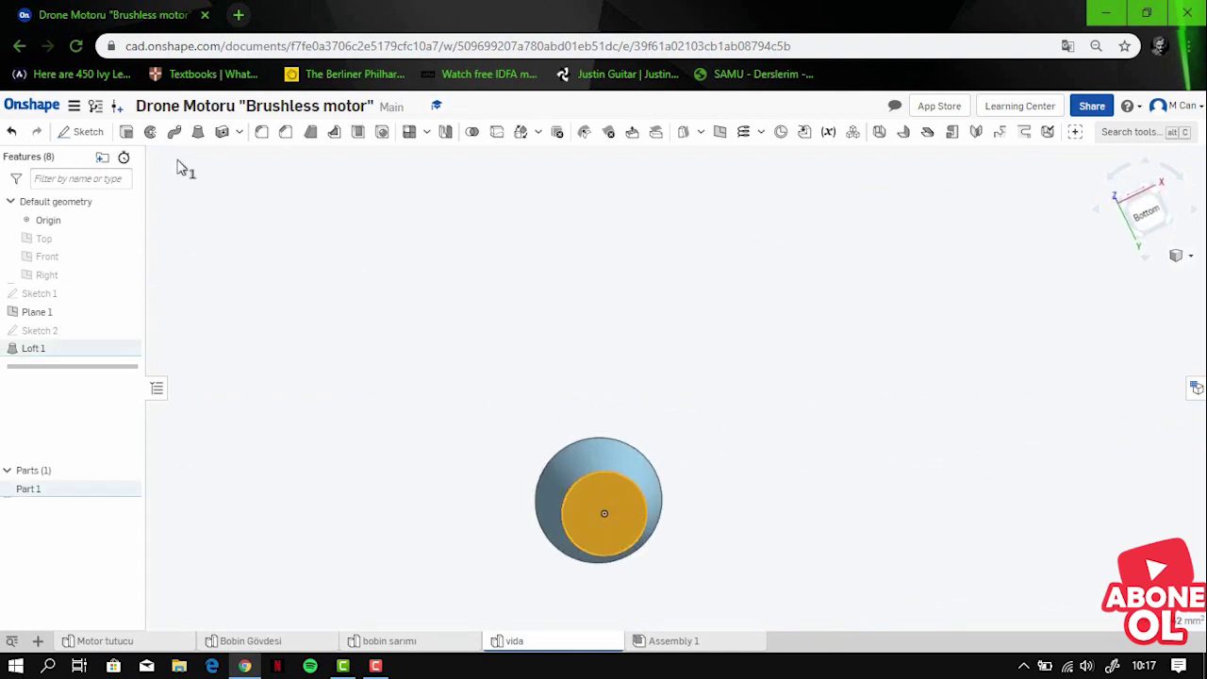
pyautogui.click(127, 132)
pyautogui.moveTo(572, 338)
pyautogui.mouseDown(button='right')
pyautogui.moveTo(620, 345)
pyautogui.moveTo(633, 367)
pyautogui.moveTo(267, 273)
pyautogui.mouseUp(button='right')
pyautogui.click(284, 272)
pyautogui.write('7')
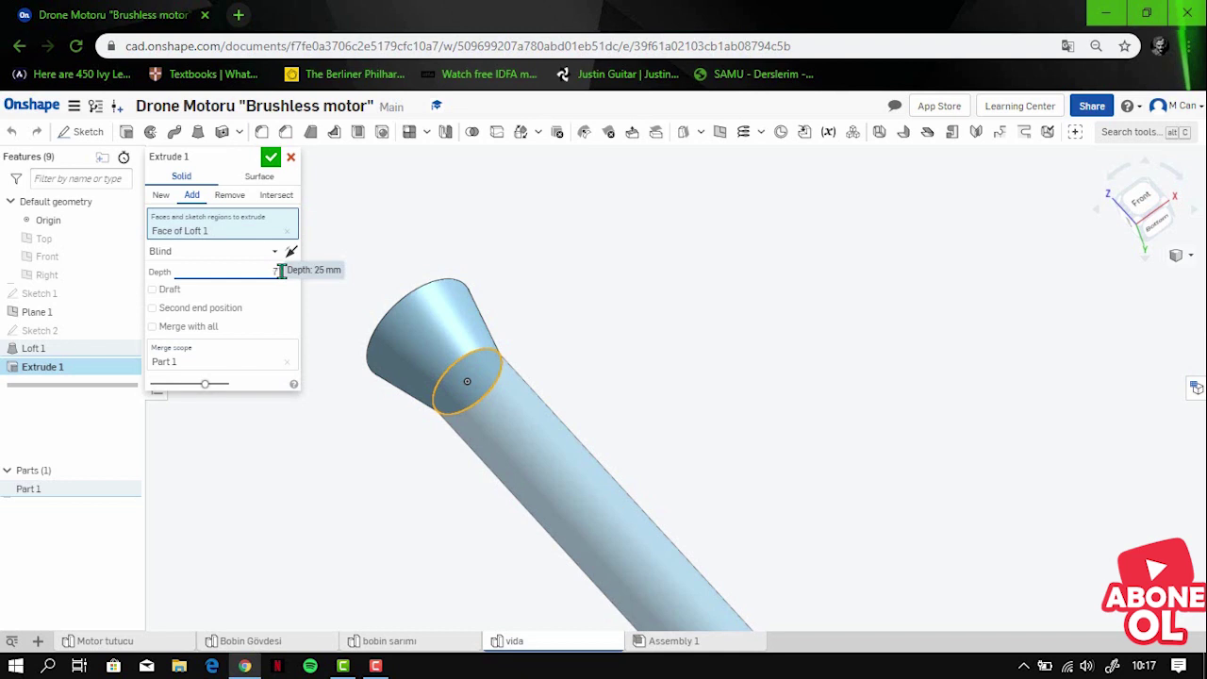
pyautogui.press('Return')
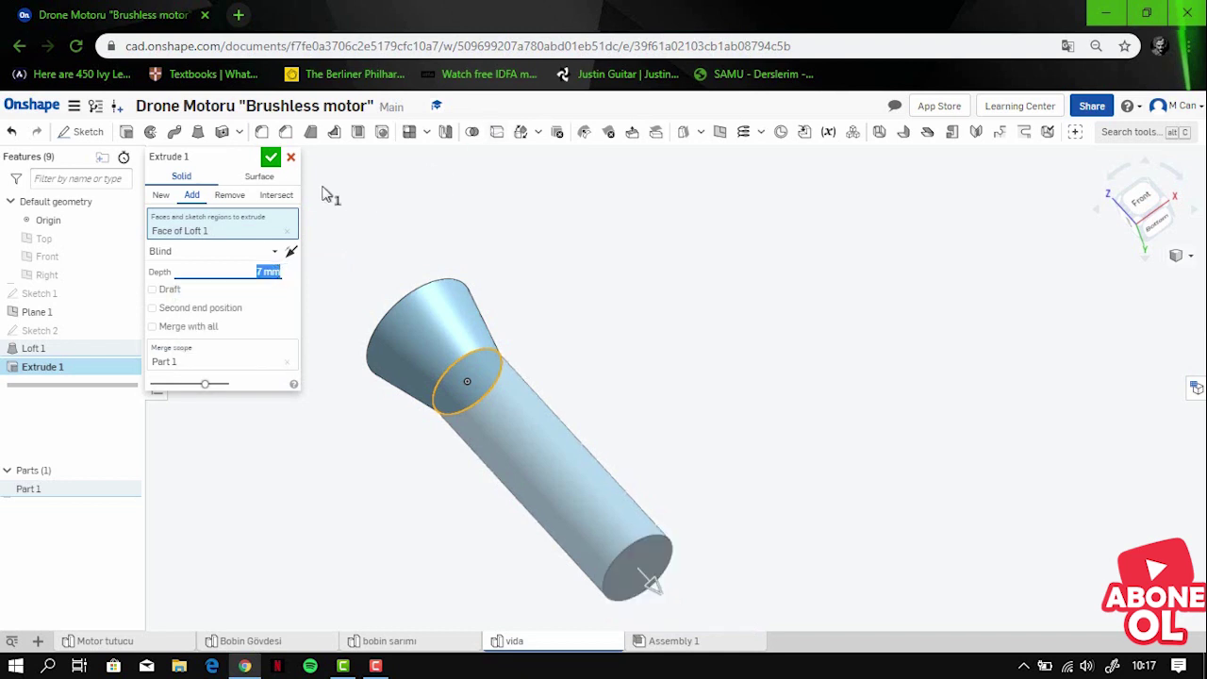
pyautogui.click(271, 156)
pyautogui.scroll(-5, 725, 390)
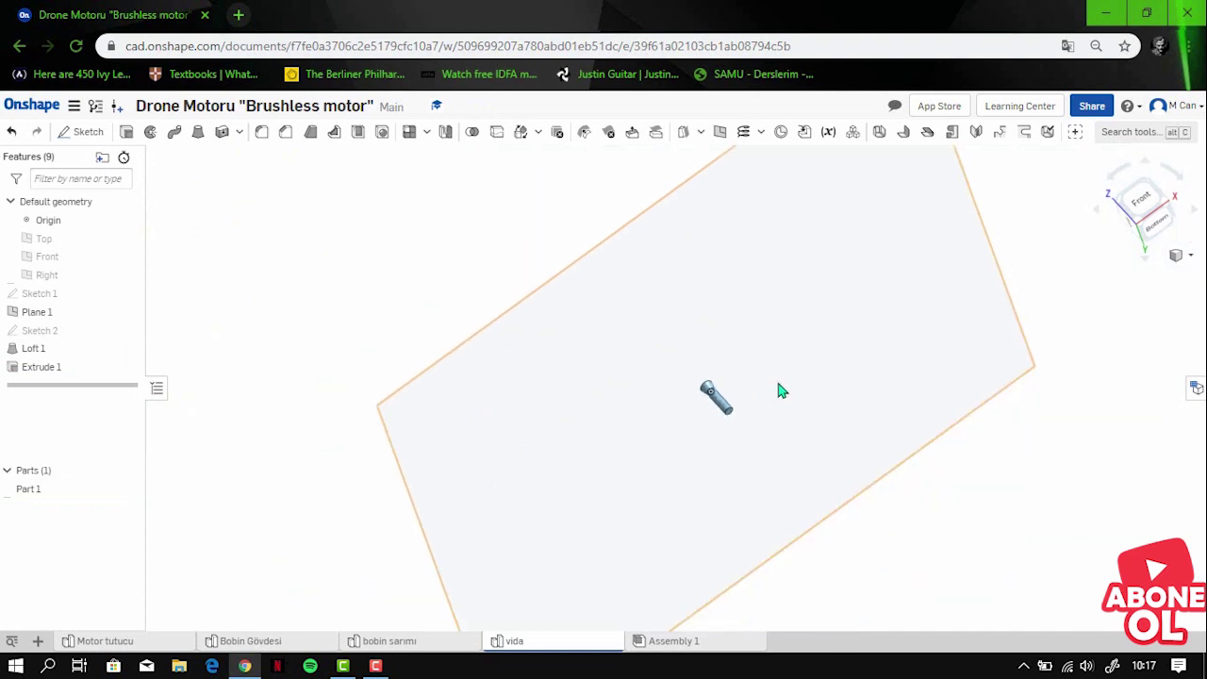
# Step: Show the Front and Top planes, switch to a dimetric view, and hide Plane 1
pyautogui.click(127, 259)
pyautogui.click(127, 239)
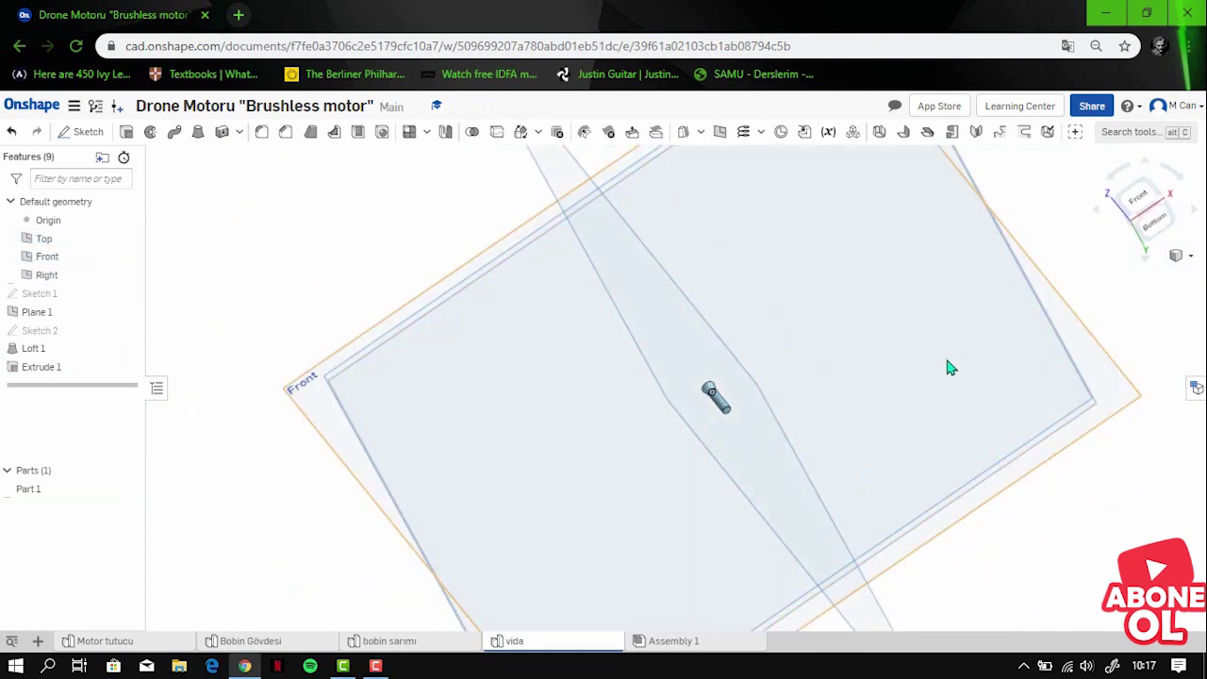
pyautogui.moveTo(950, 368)
pyautogui.mouseDown(button='right')
pyautogui.moveTo(1014, 323)
pyautogui.moveTo(994, 327)
pyautogui.mouseUp(button='right')
pyautogui.click(1189, 255)
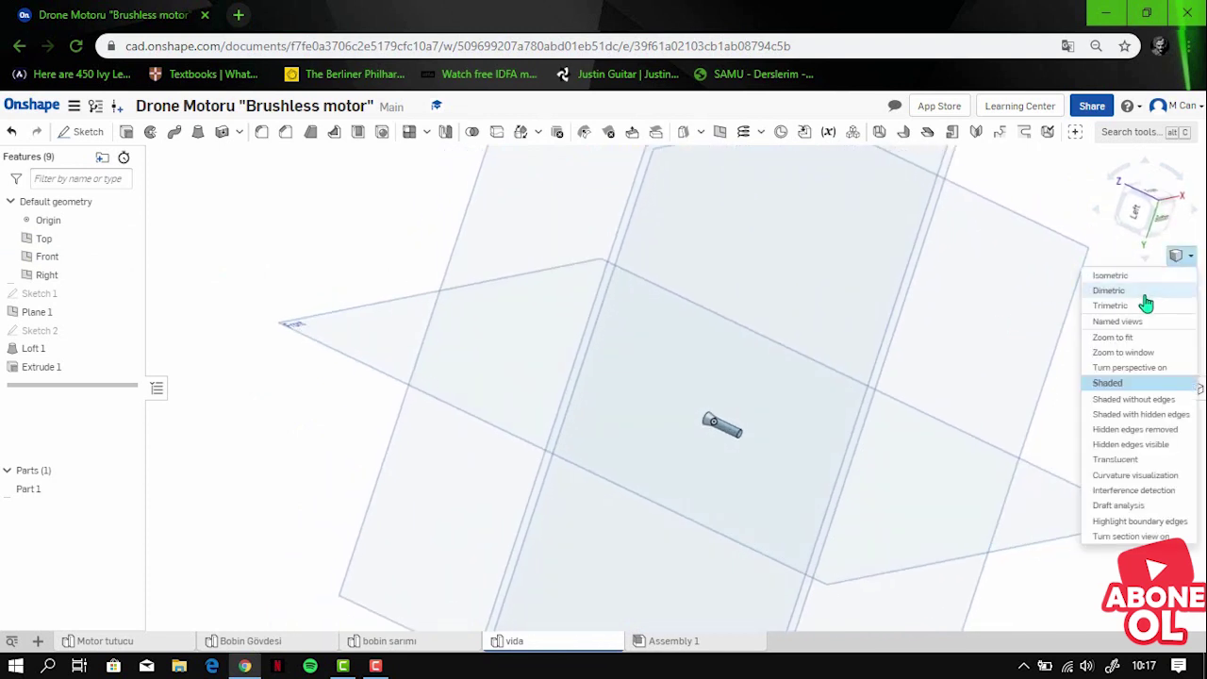
pyautogui.click(1139, 306)
pyautogui.moveTo(1027, 329)
pyautogui.mouseDown(button='right')
pyautogui.moveTo(920, 380)
pyautogui.moveTo(857, 390)
pyautogui.moveTo(814, 380)
pyautogui.moveTo(845, 342)
pyautogui.moveTo(841, 325)
pyautogui.mouseUp(button='right')
pyautogui.scroll(2, 511, 319)
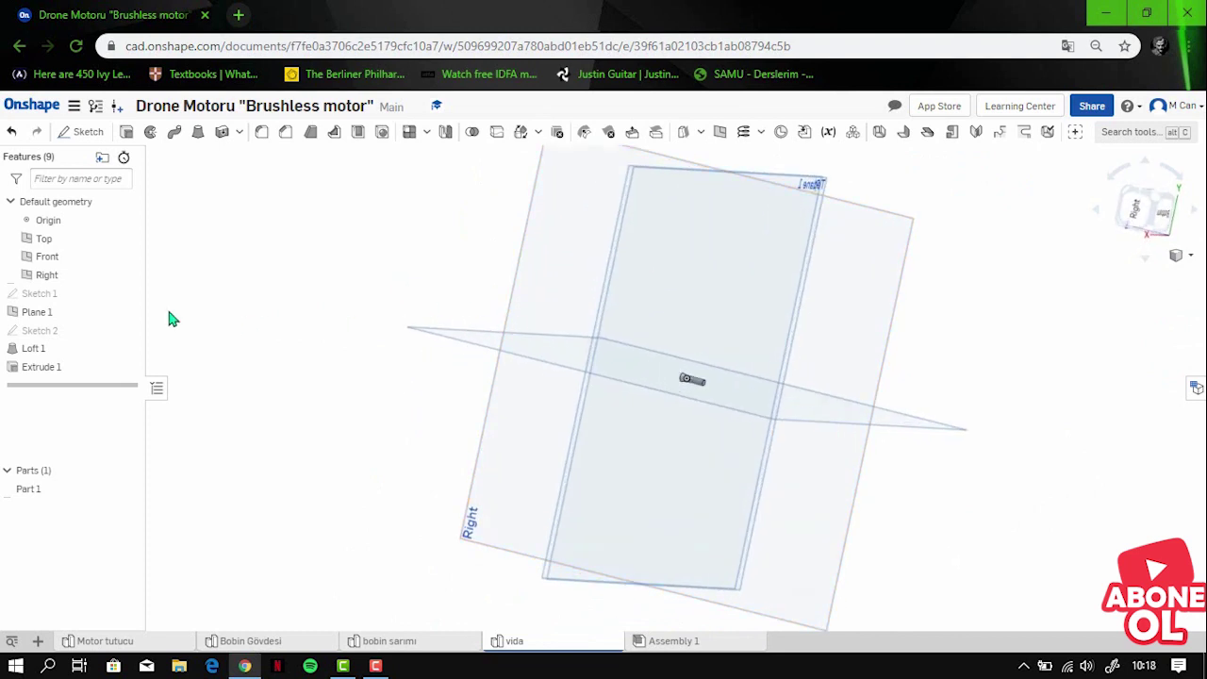
pyautogui.moveTo(76, 312)
pyautogui.click(127, 316)
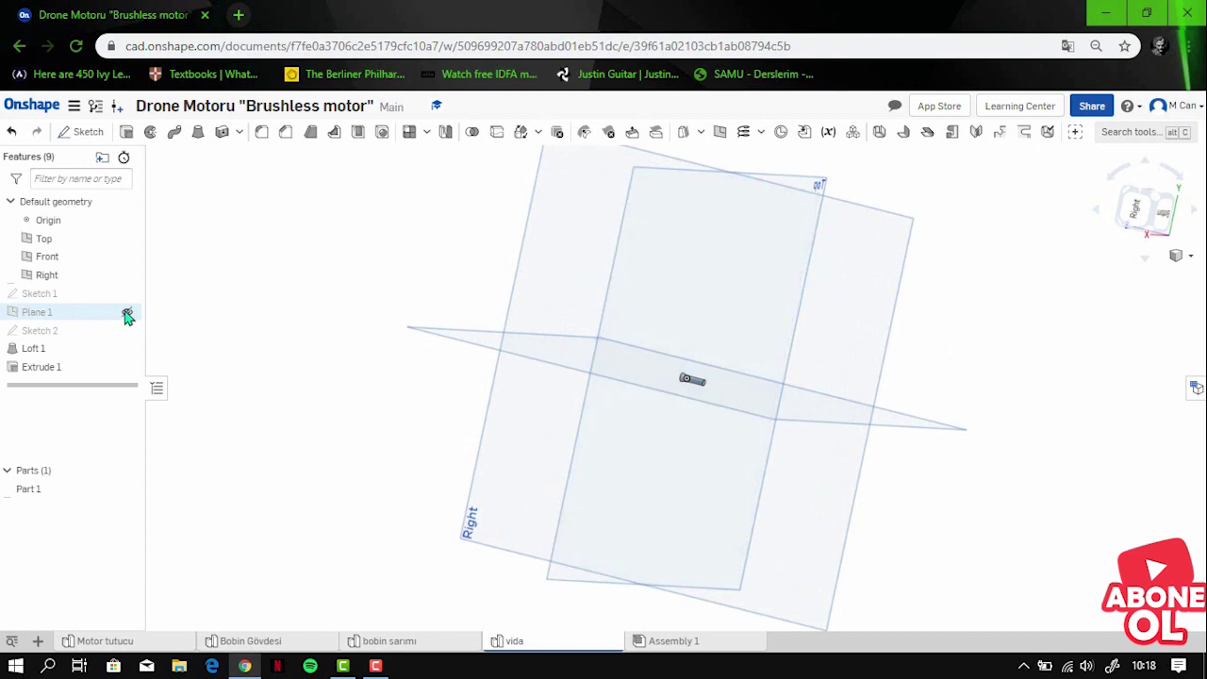
pyautogui.scroll(3, 349, 404)
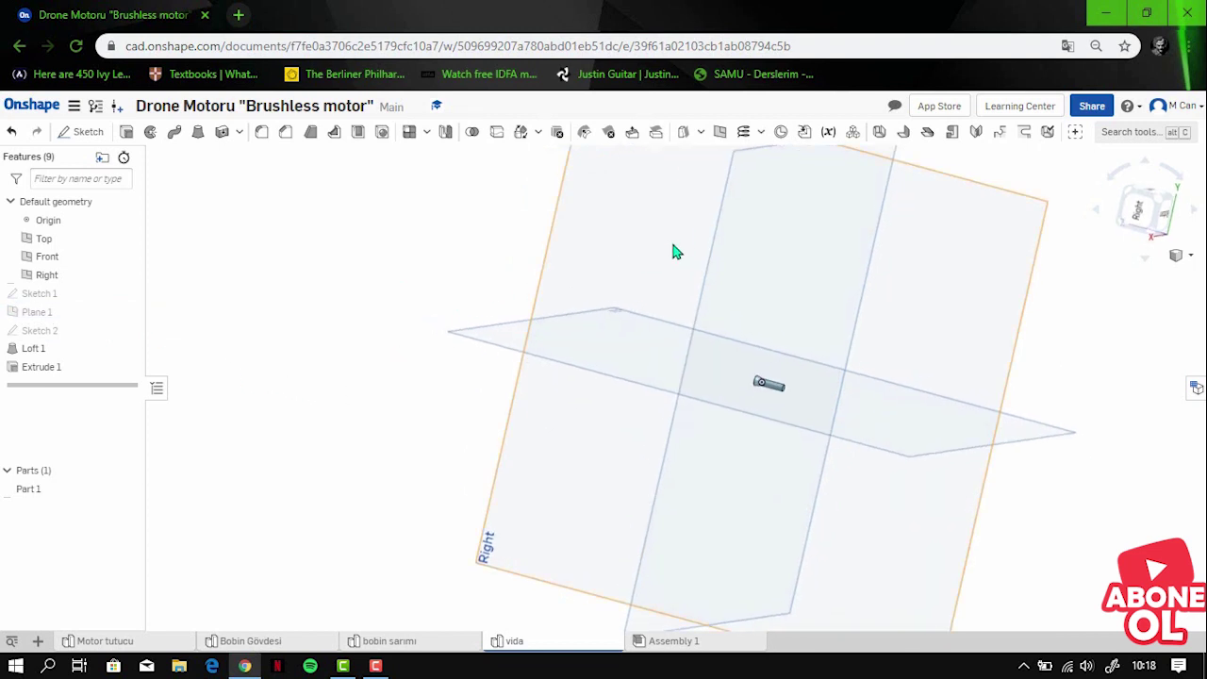
# Step: Create Plane 2 offset 9 mm from the Top plane, flipped to the opposite side
pyautogui.click(745, 237)
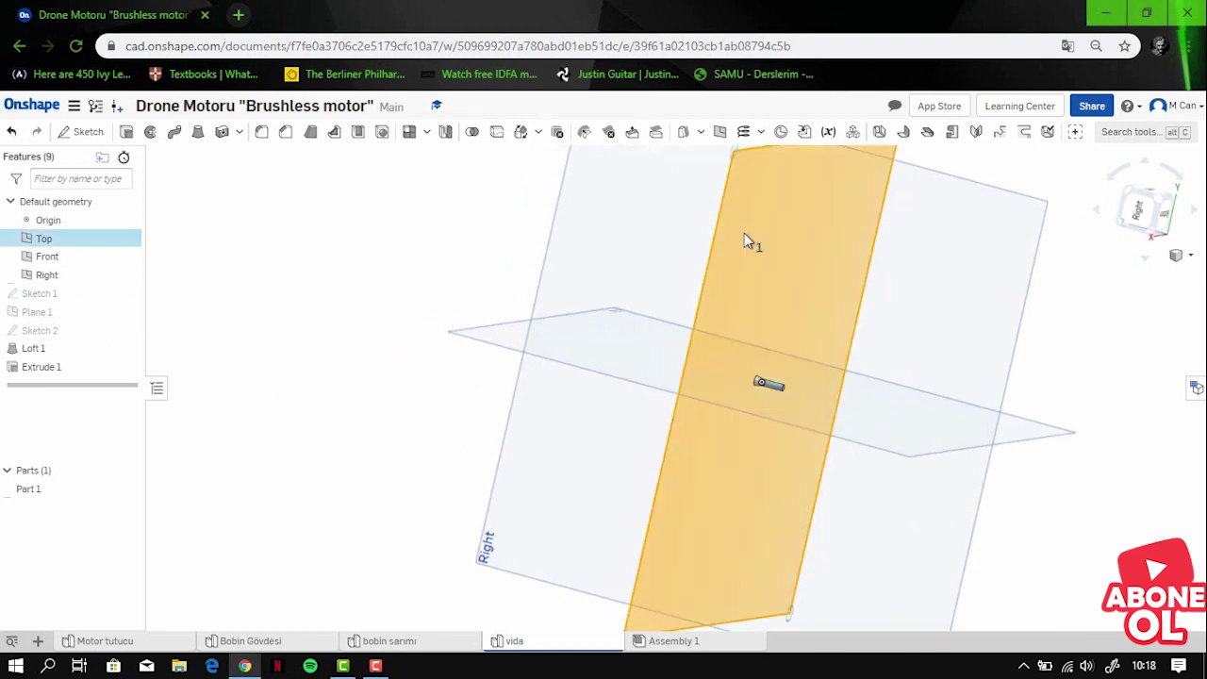
pyautogui.click(721, 133)
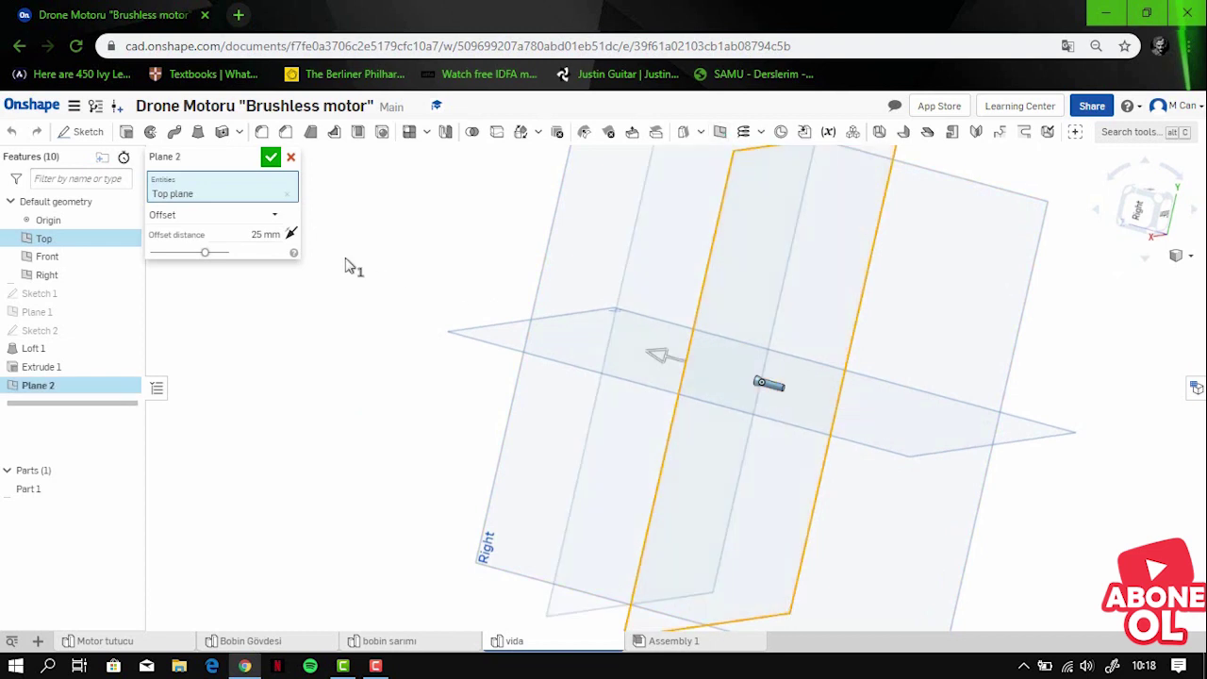
pyautogui.click(292, 236)
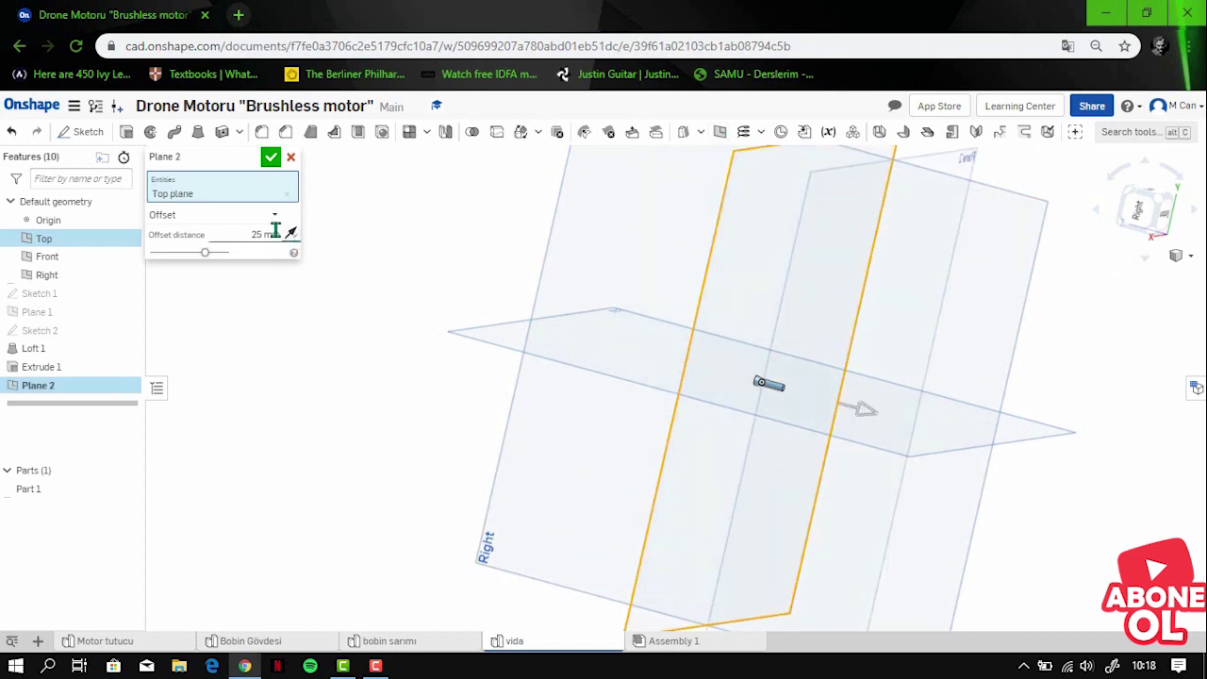
pyautogui.press('BackSpace')
pyautogui.write('9')
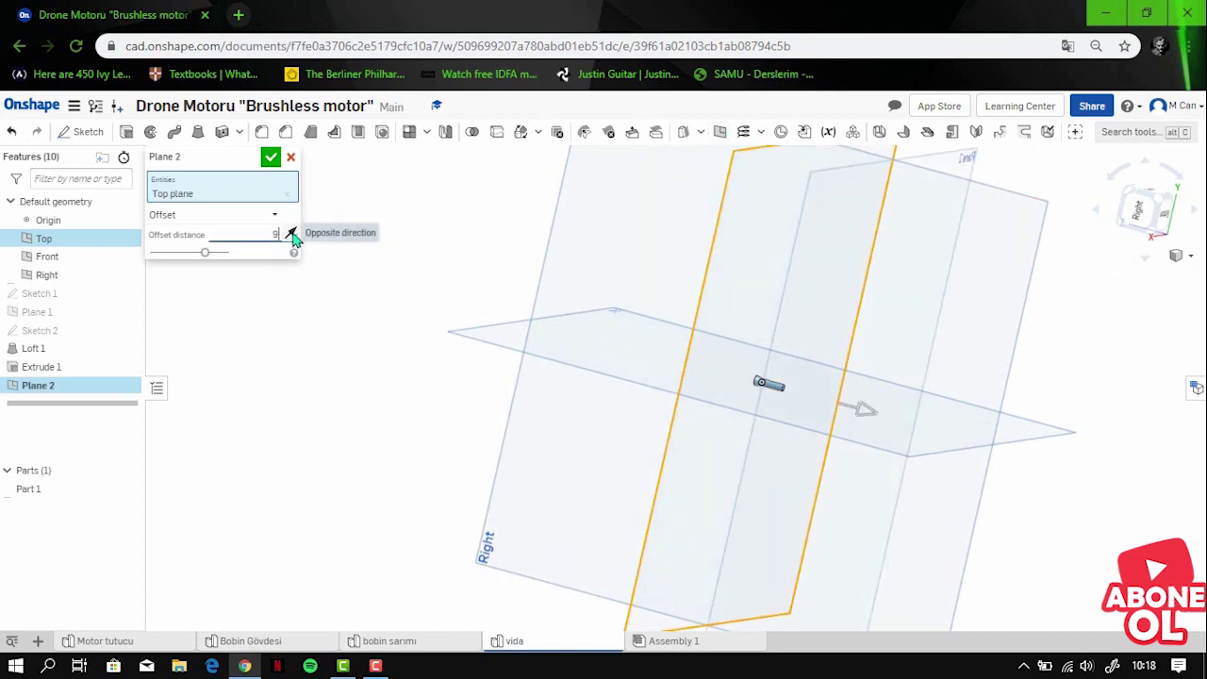
pyautogui.write(' mm')
pyautogui.press('Return')
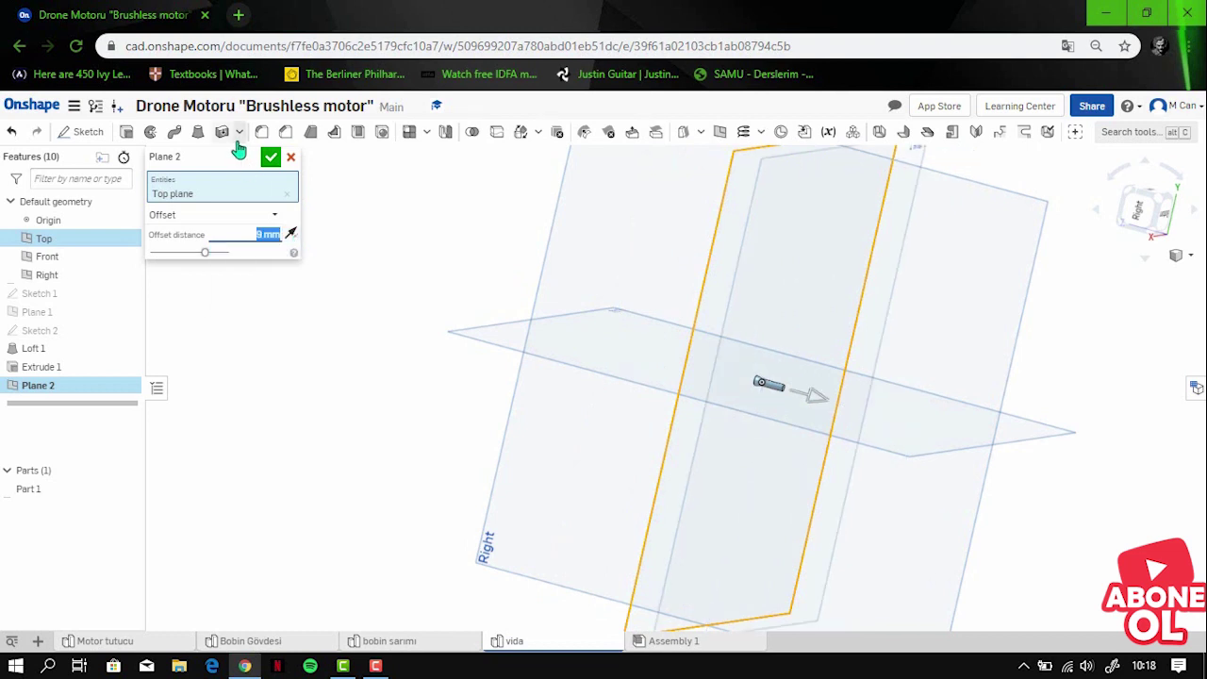
pyautogui.click(271, 157)
pyautogui.moveTo(638, 300); pyautogui.dragTo(712, 349, button='right')
pyautogui.scroll(3, 803, 396)
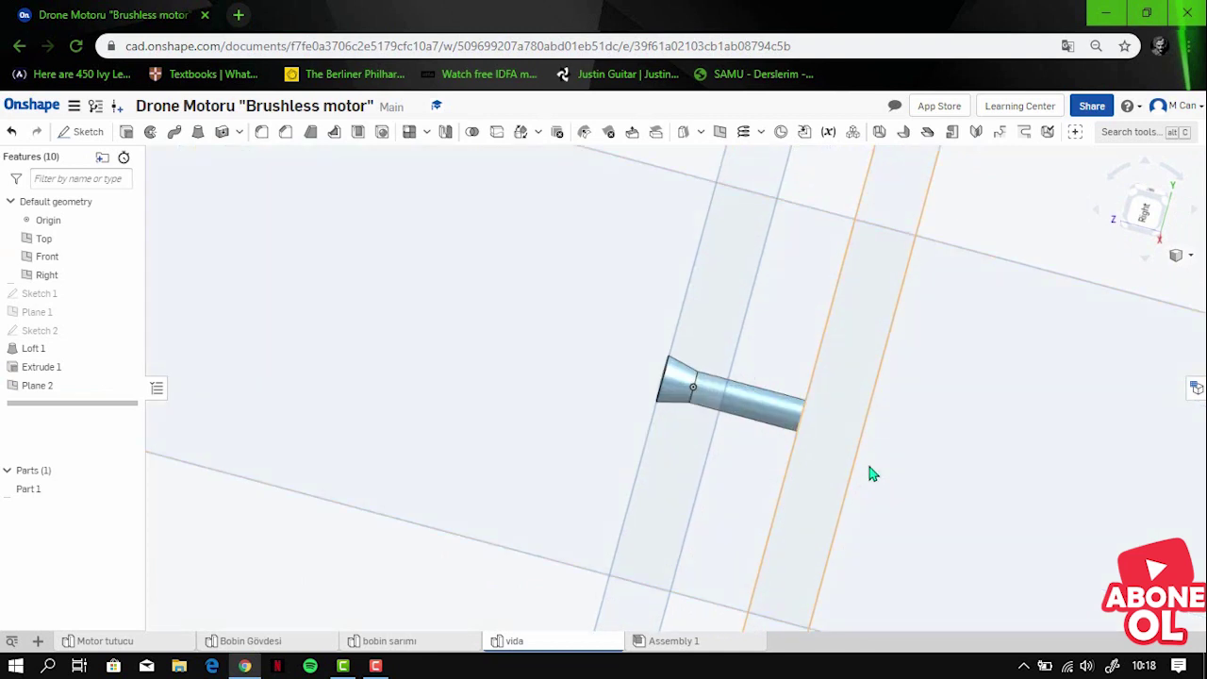
# Step: View Plane 2 normal and hide the Right, Front and Top planes
pyautogui.moveTo(868, 472)
pyautogui.mouseDown(button='right')
pyautogui.moveTo(916, 431)
pyautogui.moveTo(935, 434)
pyautogui.moveTo(927, 421)
pyautogui.mouseUp(button='right')
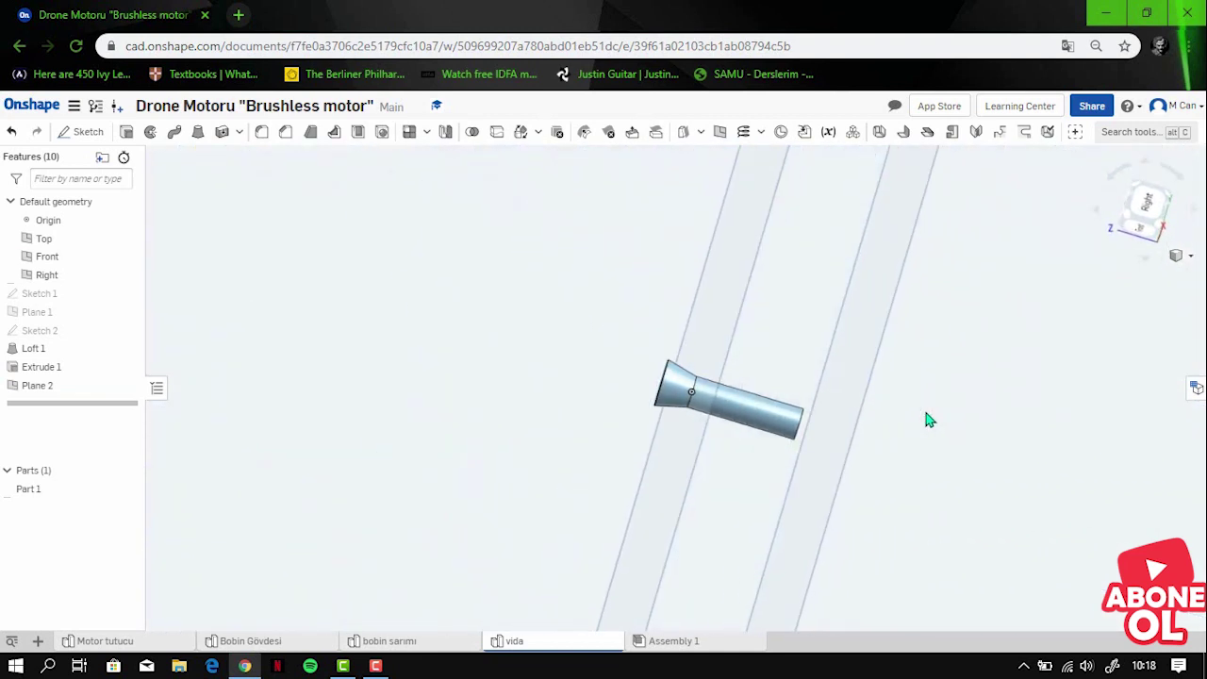
pyautogui.scroll(3, 873, 434)
pyautogui.scroll(2, 803, 450)
pyautogui.scroll(-5, 910, 415)
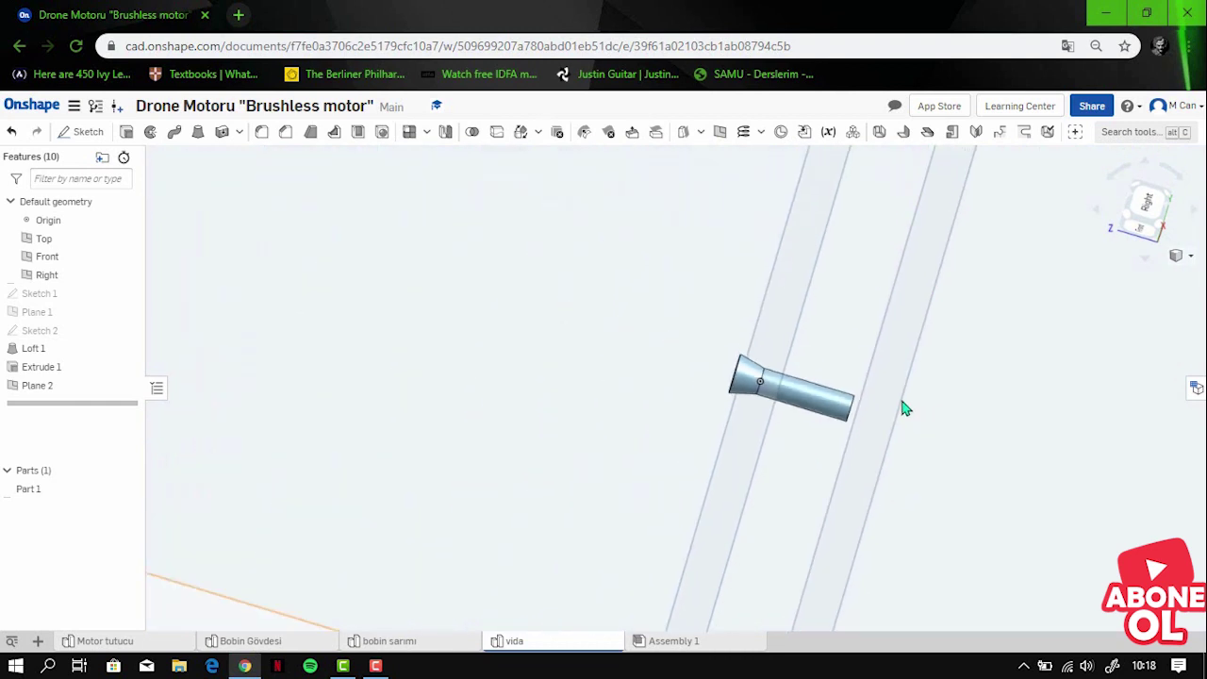
pyautogui.scroll(-2, 905, 409)
pyautogui.scroll(-2, 1058, 370)
pyautogui.moveTo(1119, 409); pyautogui.dragTo(1055, 384, button='right')
pyautogui.rightClick(1017, 379)
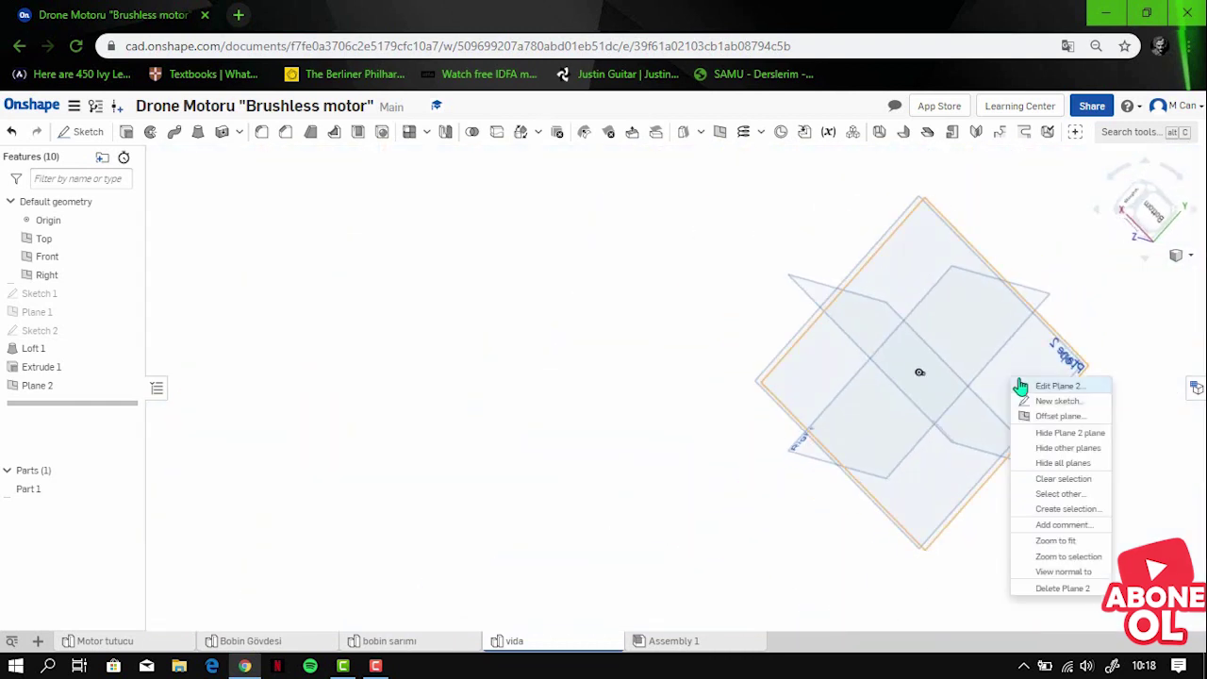
pyautogui.click(1057, 570)
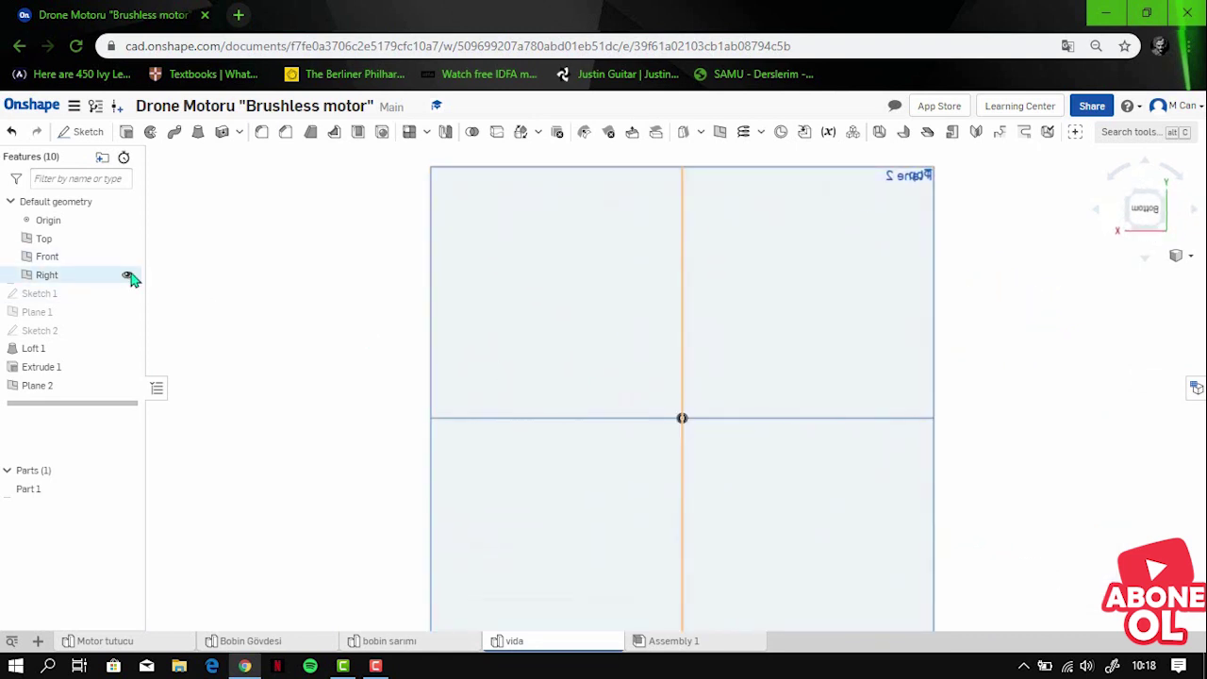
pyautogui.click(127, 274)
pyautogui.click(126, 256)
pyautogui.click(126, 239)
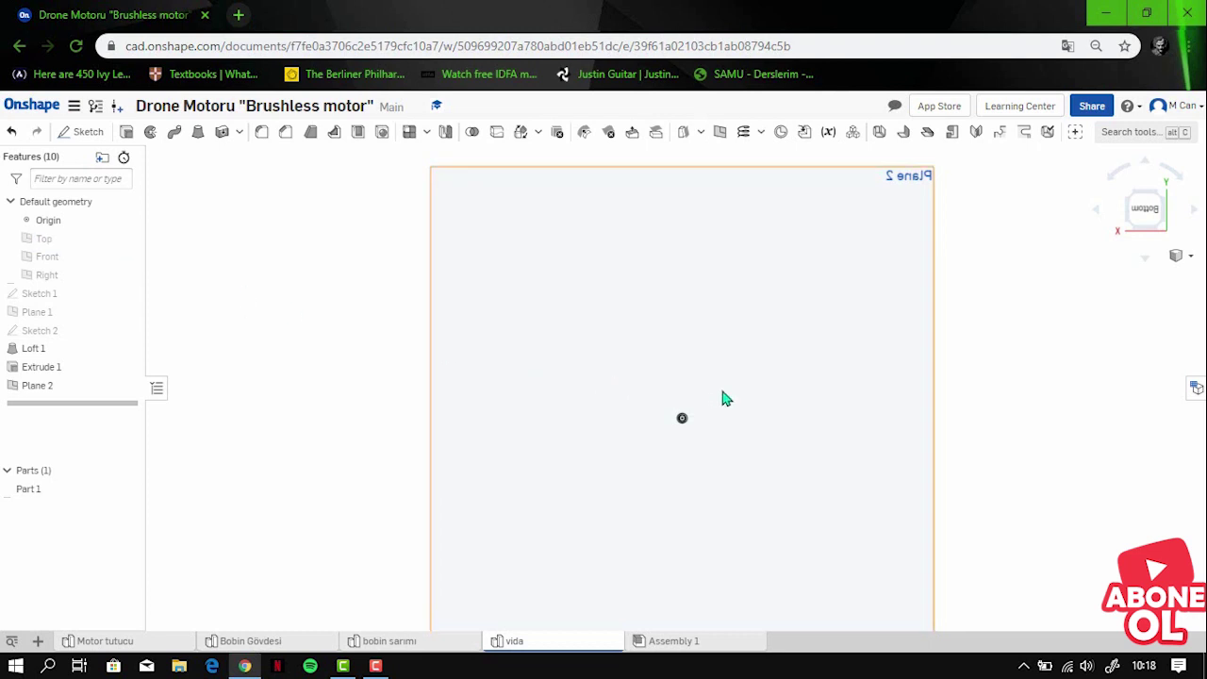
# Step: Sketch a single point at the disc's centre on Plane 2 and accept Sketch 3
pyautogui.hotkey('shift', 's')
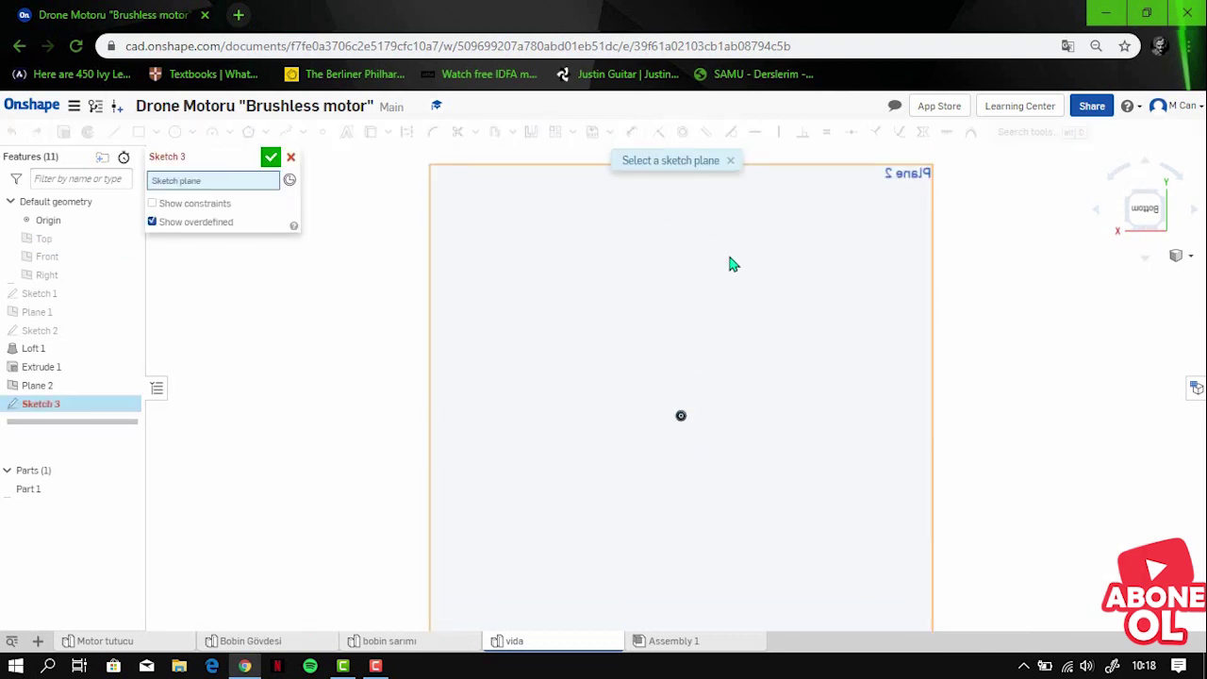
pyautogui.click(727, 251)
pyautogui.press('n')
pyautogui.scroll(3, 635, 451)
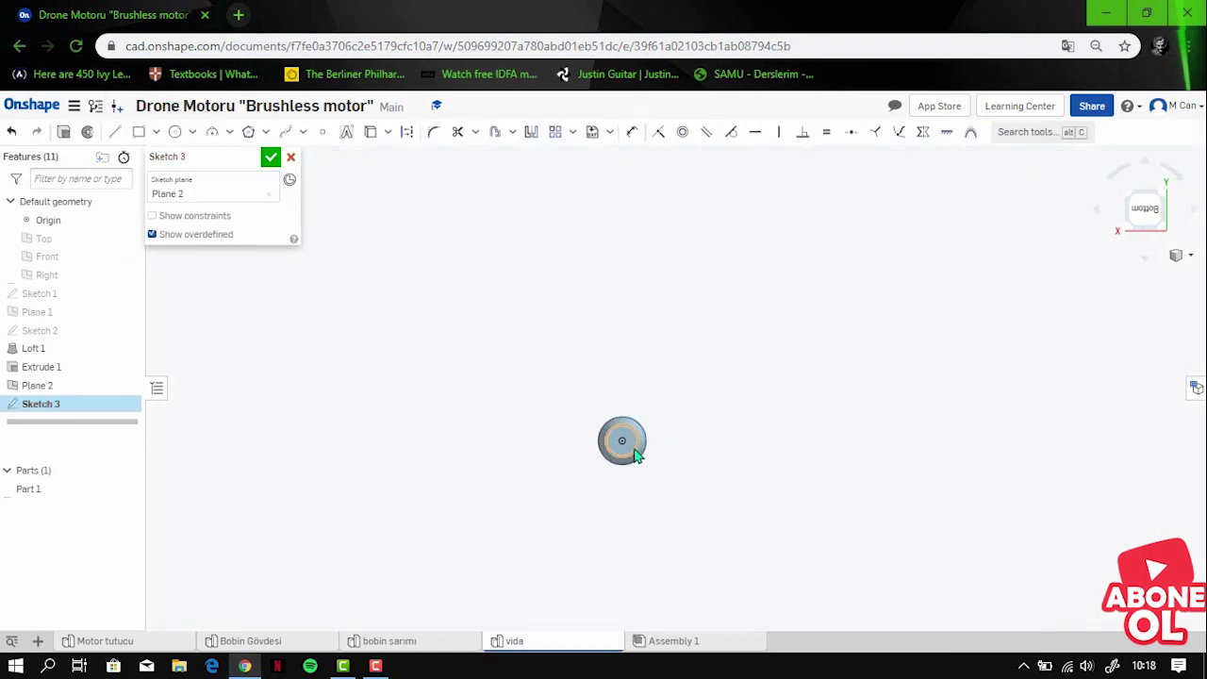
pyautogui.scroll(3, 634, 447)
pyautogui.scroll(4, 634, 447)
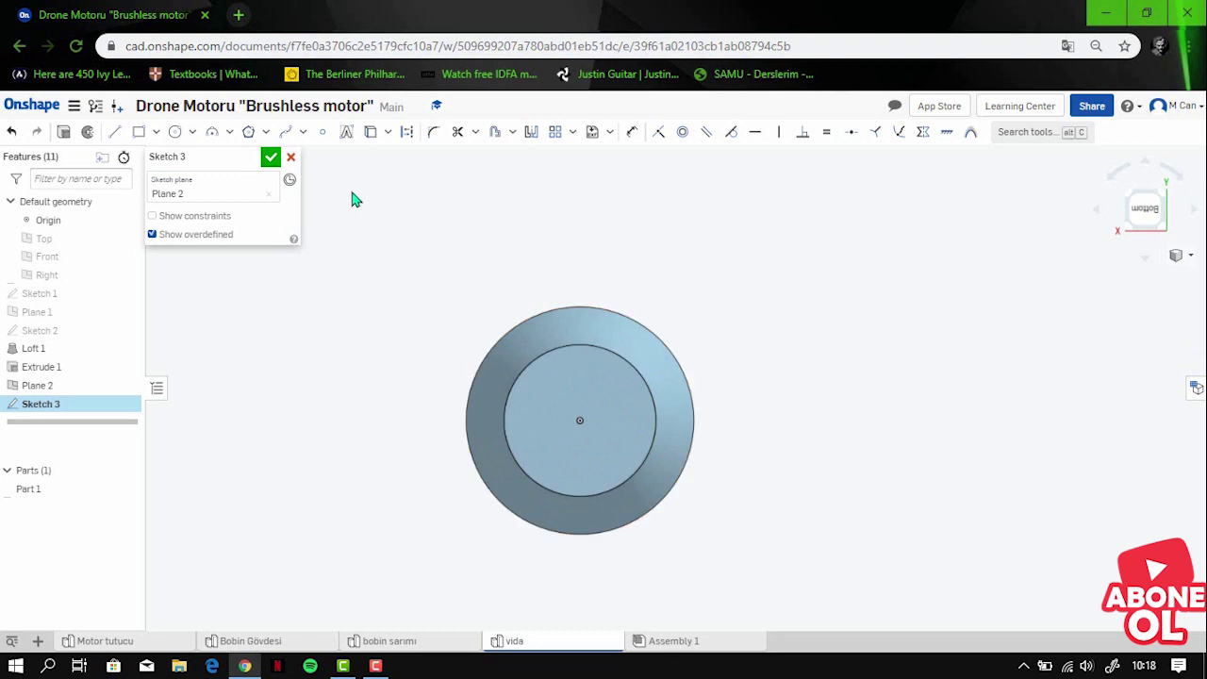
pyautogui.click(321, 132)
pyautogui.scroll(2, 399, 218)
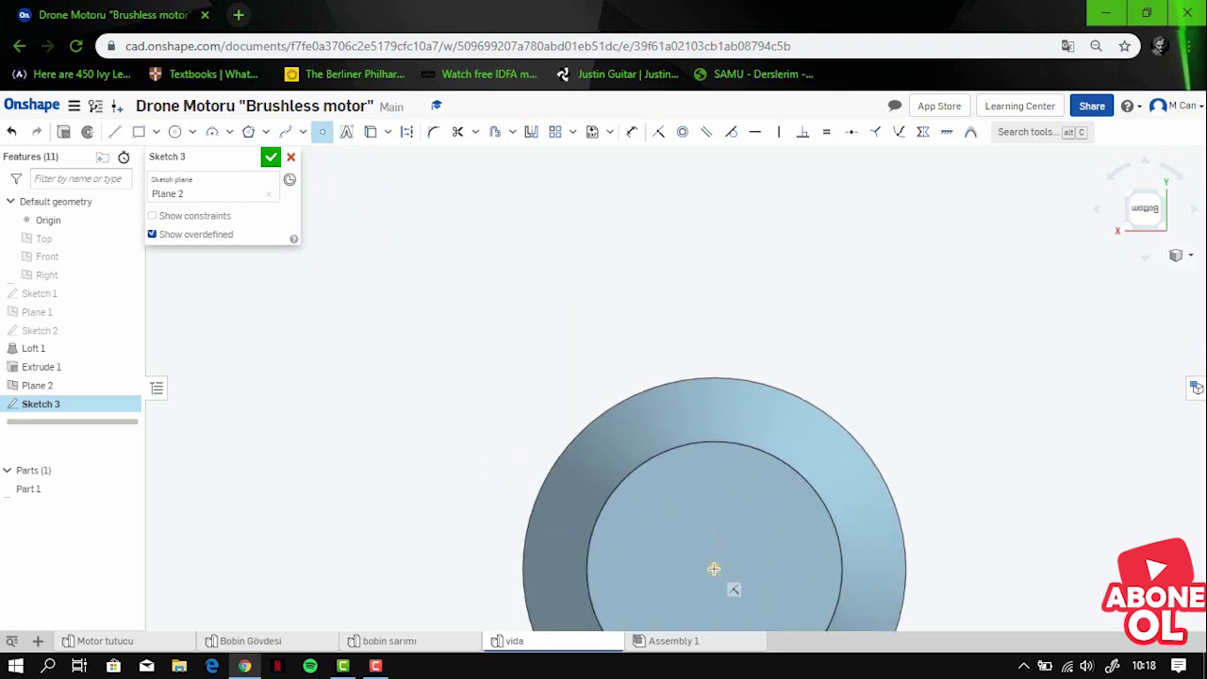
pyautogui.click(714, 569)
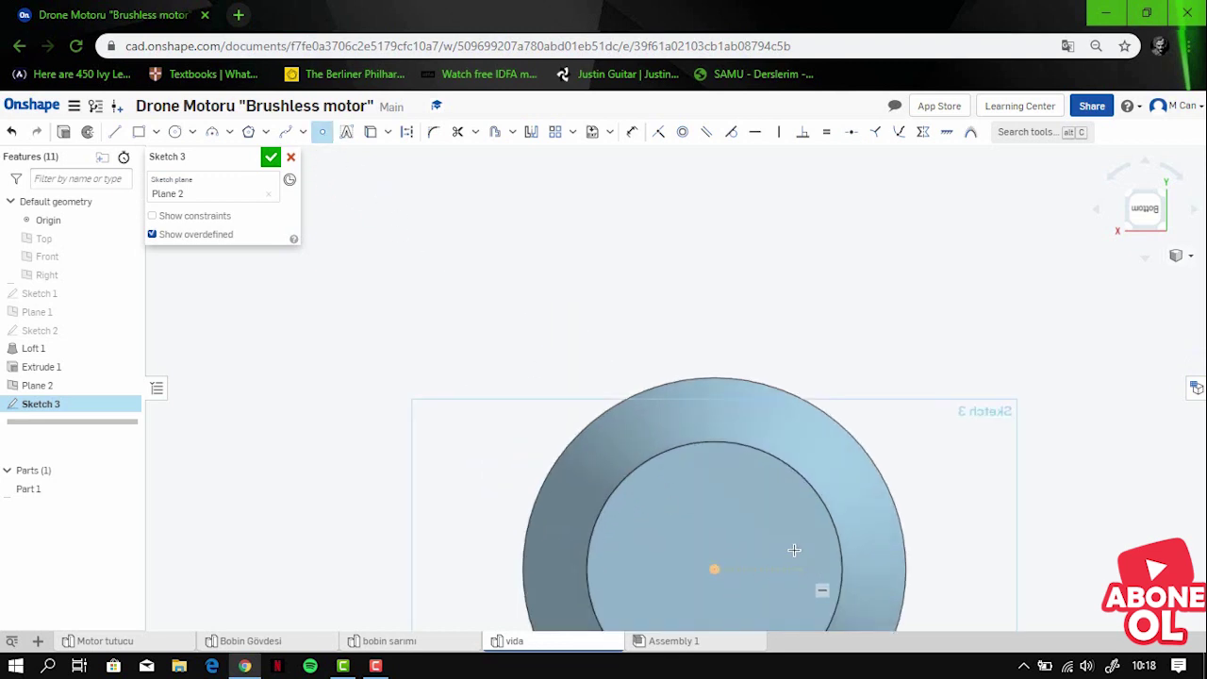
pyautogui.click(270, 159)
pyautogui.scroll(-3, 528, 308)
pyautogui.scroll(-4, 531, 307)
pyautogui.scroll(-2, 531, 307)
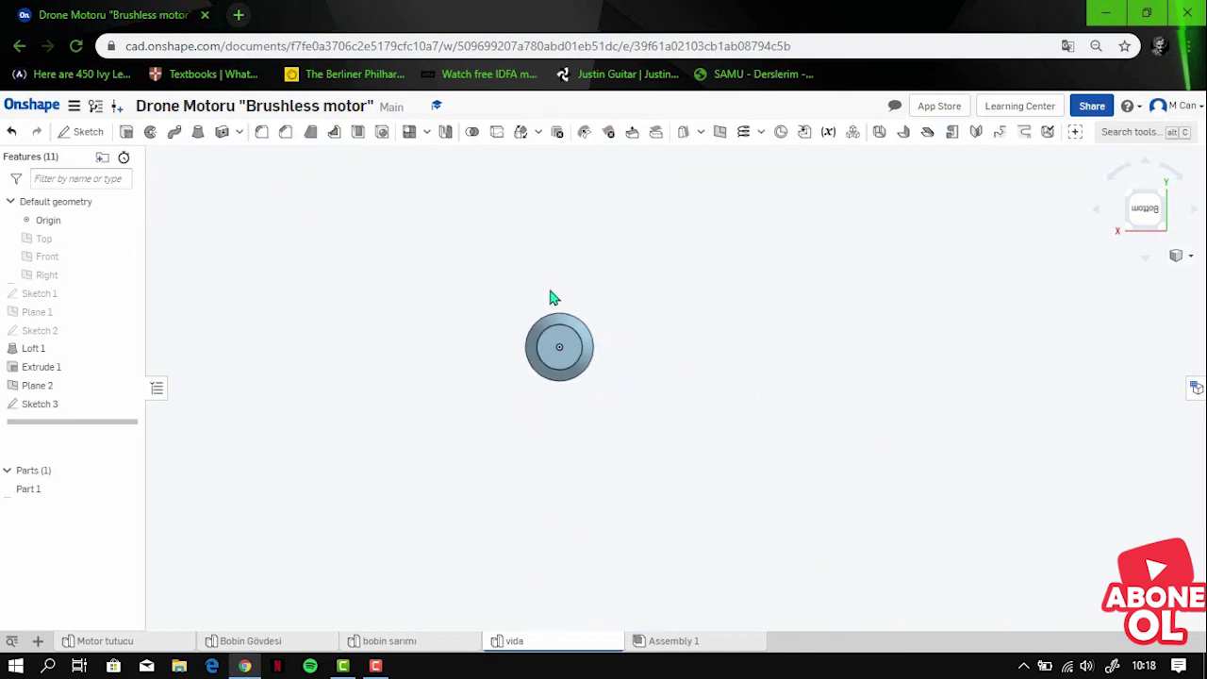
# Step: Loft the shank's end face to the Sketch 3 point, forming Loft 2's conical tip
pyautogui.moveTo(553, 299); pyautogui.dragTo(630, 312, button='right')
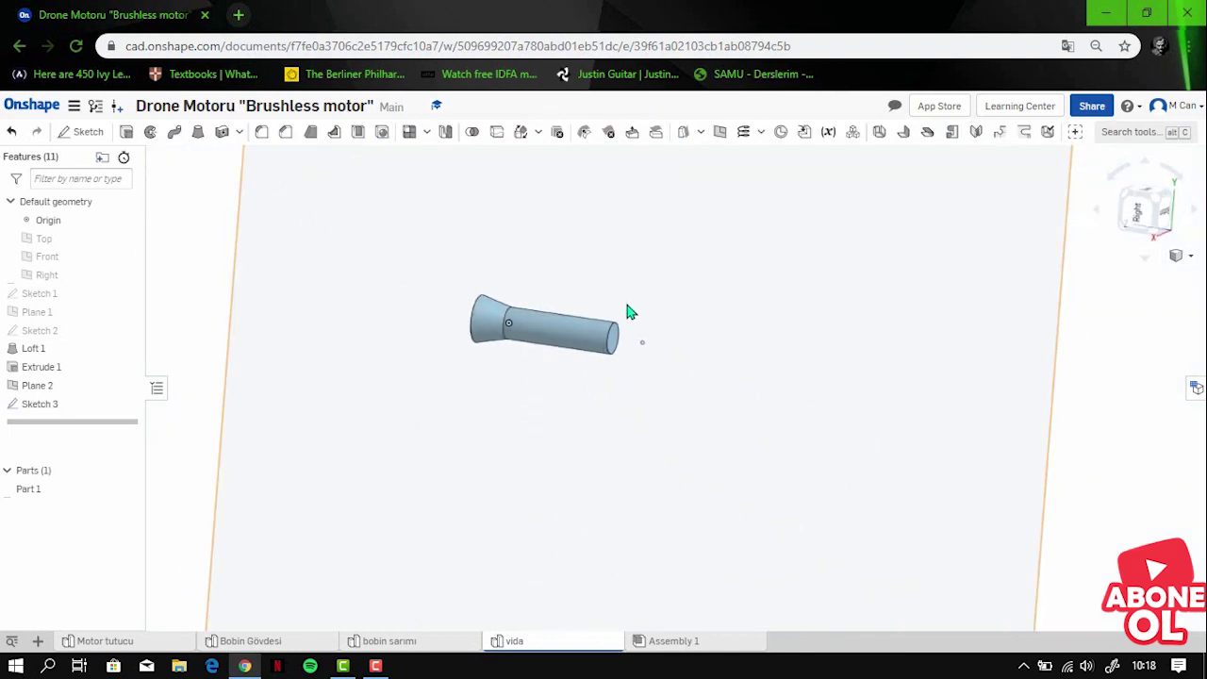
pyautogui.scroll(5, 630, 312)
pyautogui.click(199, 132)
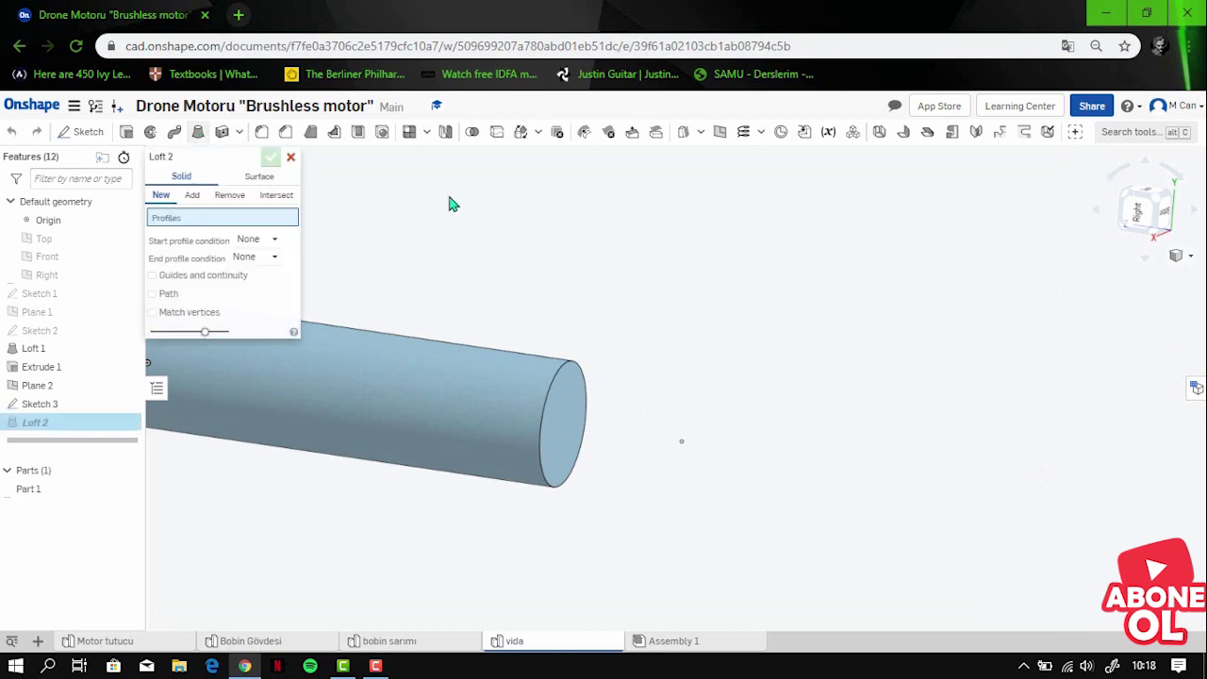
pyautogui.scroll(1, 644, 244)
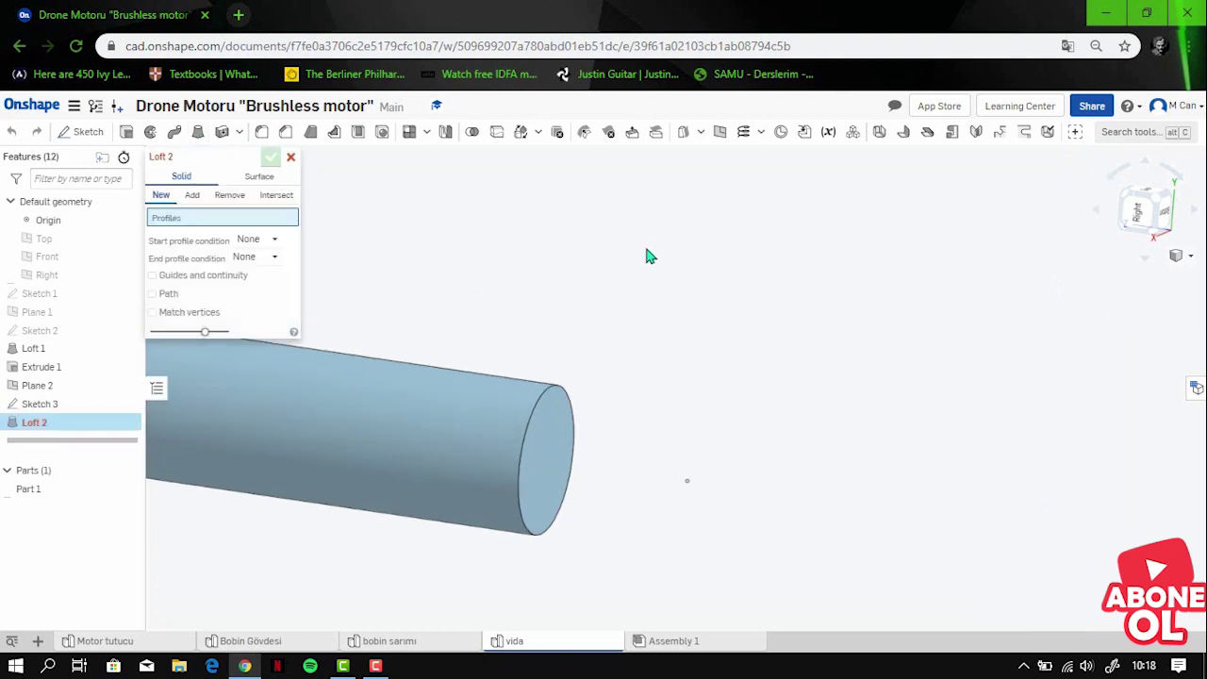
pyautogui.click(554, 421)
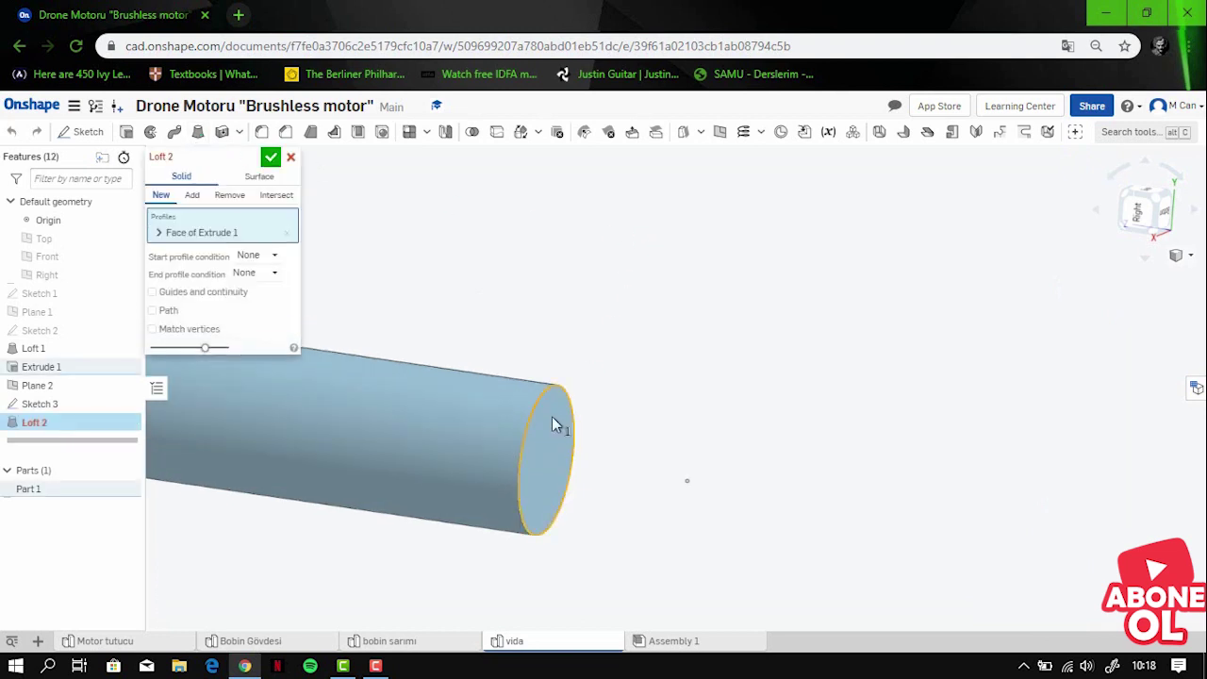
pyautogui.click(687, 483)
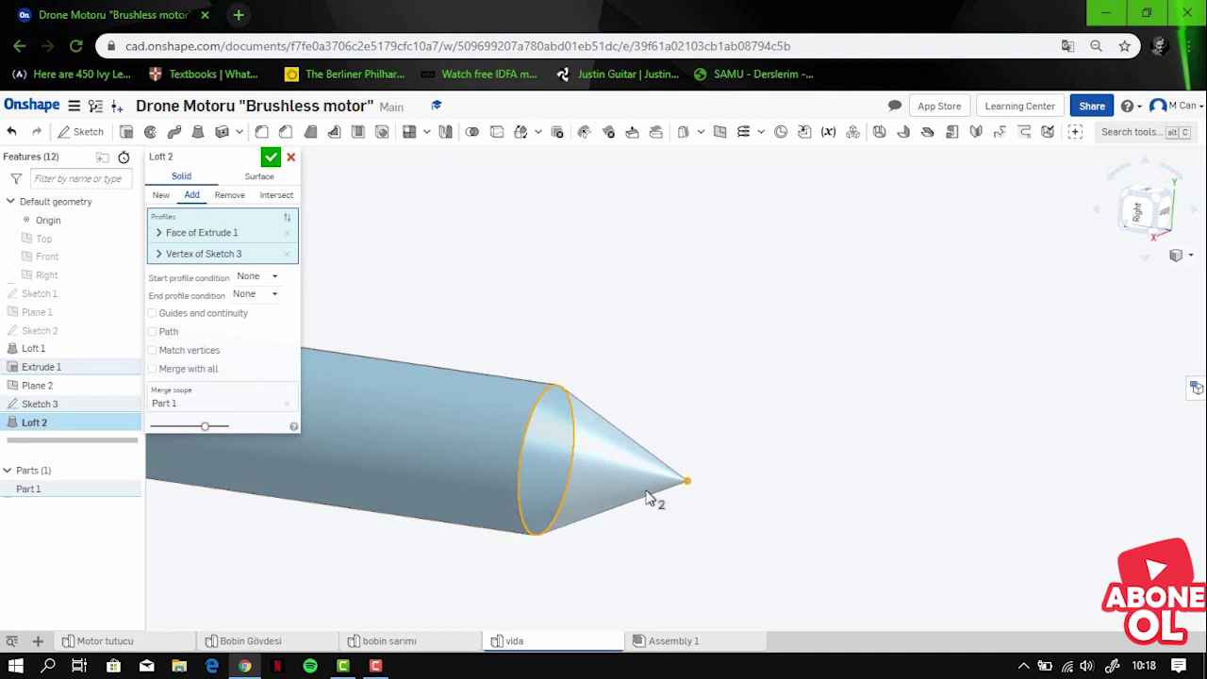
pyautogui.click(270, 158)
pyautogui.scroll(-2, 457, 326)
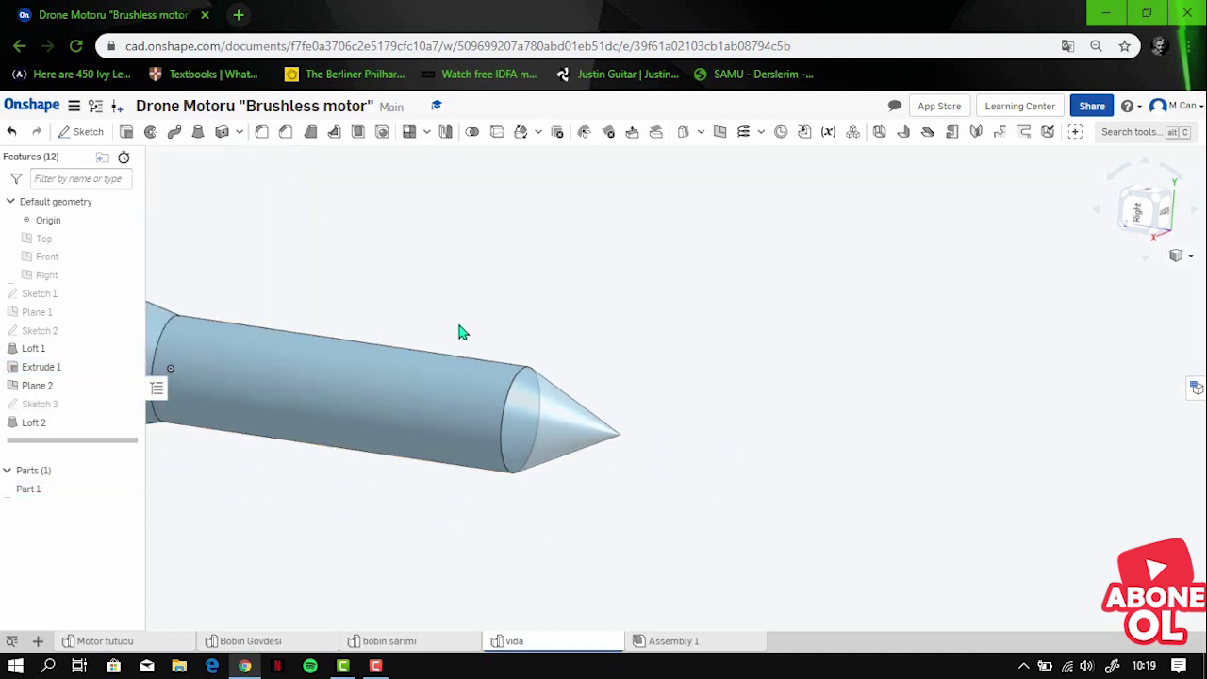
pyautogui.scroll(-3, 457, 318)
pyautogui.scroll(-2, 444, 307)
pyautogui.scroll(3, 441, 302)
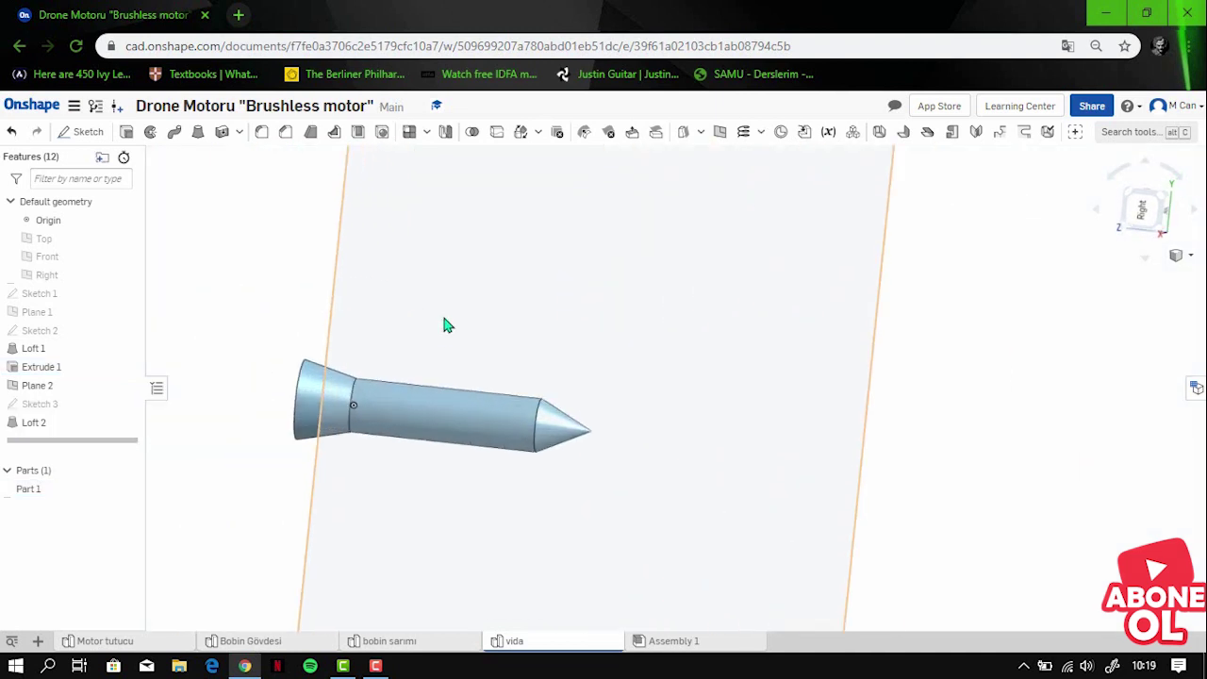
pyautogui.scroll(2, 447, 323)
pyautogui.scroll(1, 622, 473)
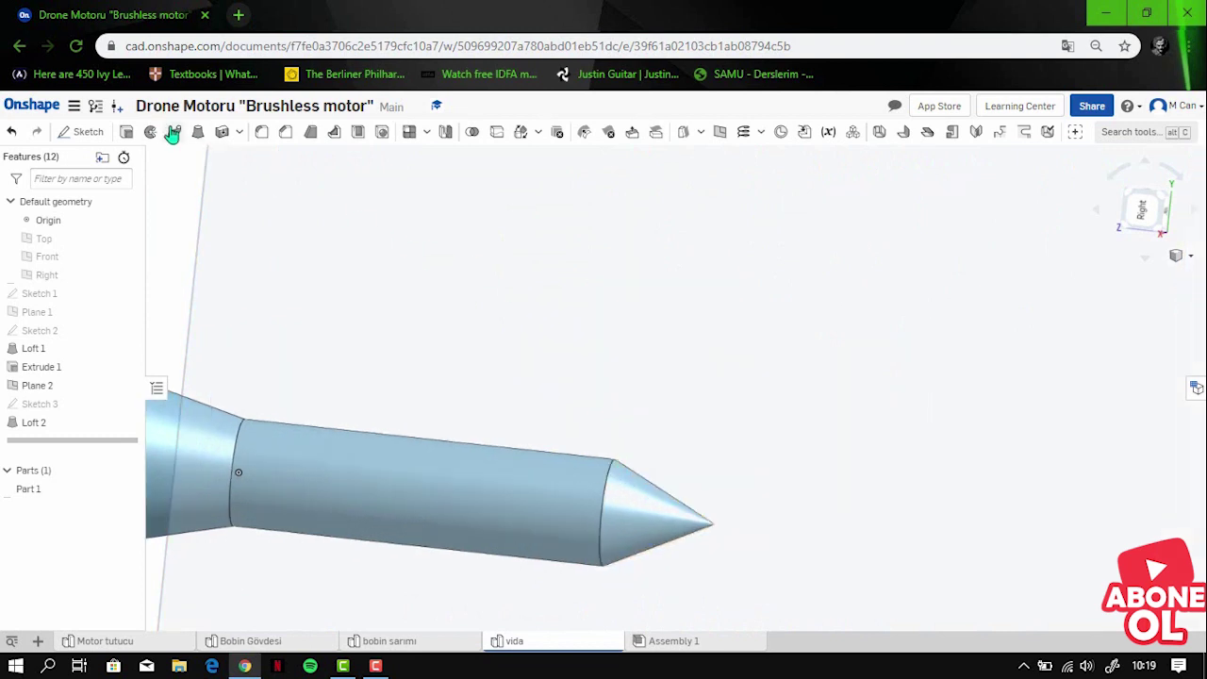
# Step: Add a 5 mm fillet on the edge where the shaft meets the conical tip
pyautogui.click(263, 138)
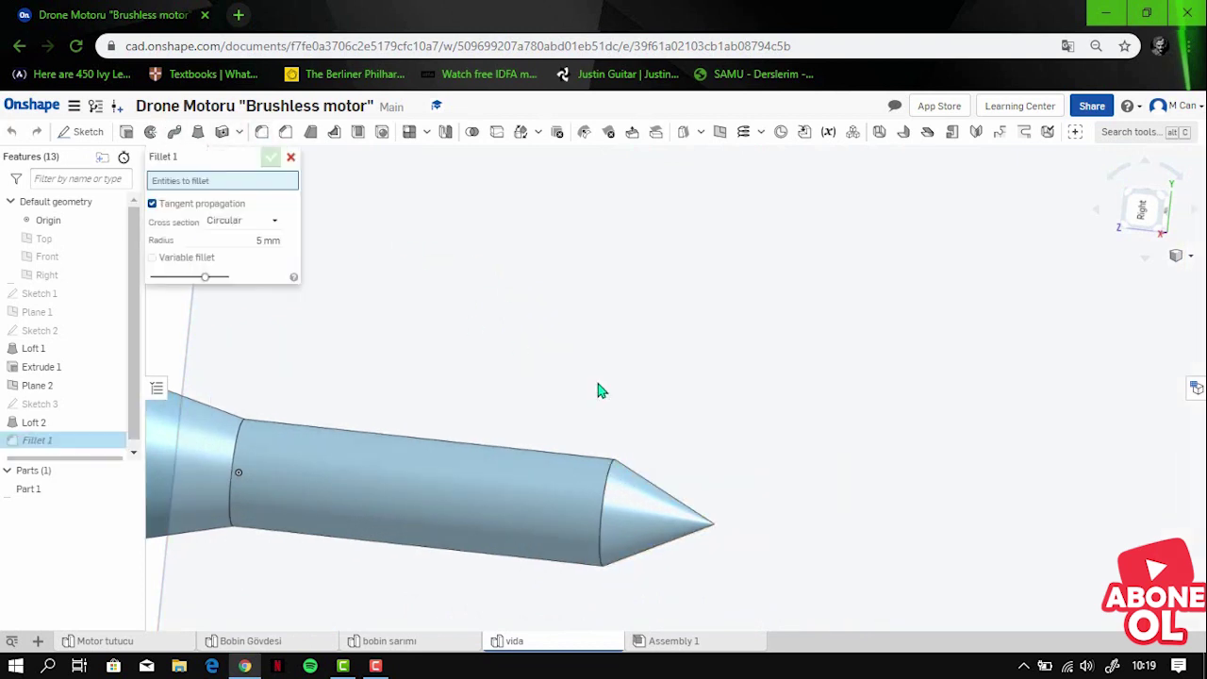
pyautogui.scroll(2, 618, 500)
pyautogui.click(618, 512)
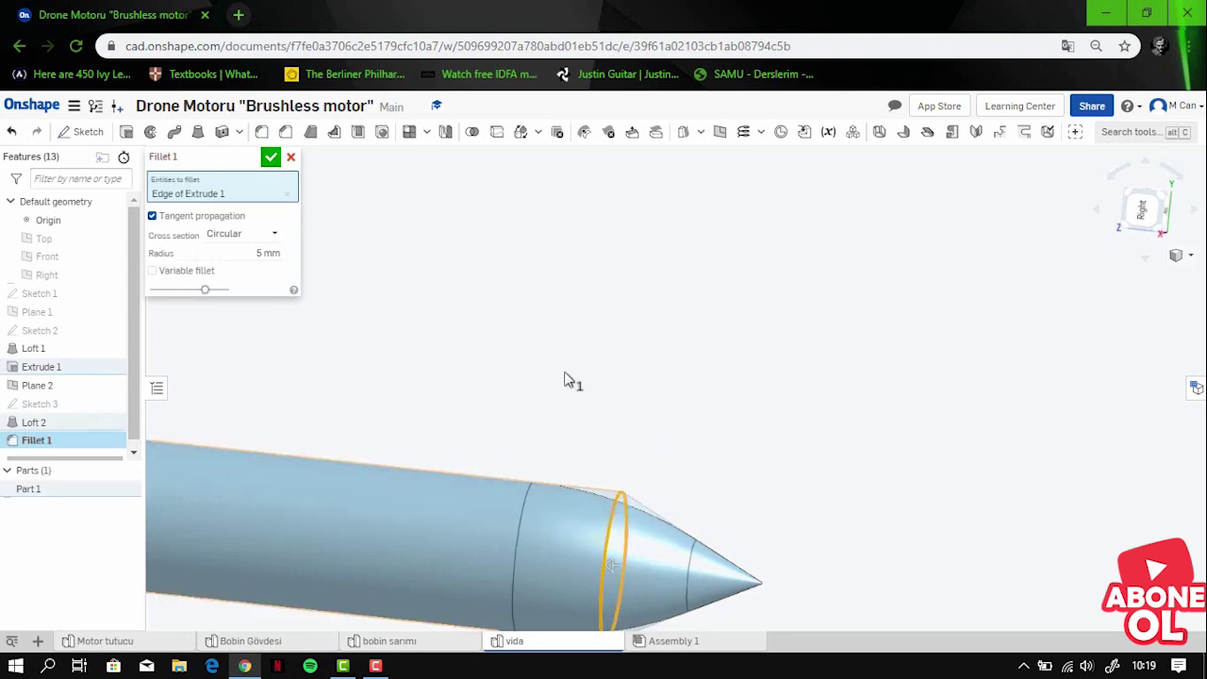
pyautogui.click(271, 157)
pyautogui.scroll(-5, 377, 283)
pyautogui.moveTo(349, 296)
pyautogui.mouseDown(button='right')
pyautogui.moveTo(369, 277)
pyautogui.moveTo(373, 222)
pyautogui.mouseUp(button='right')
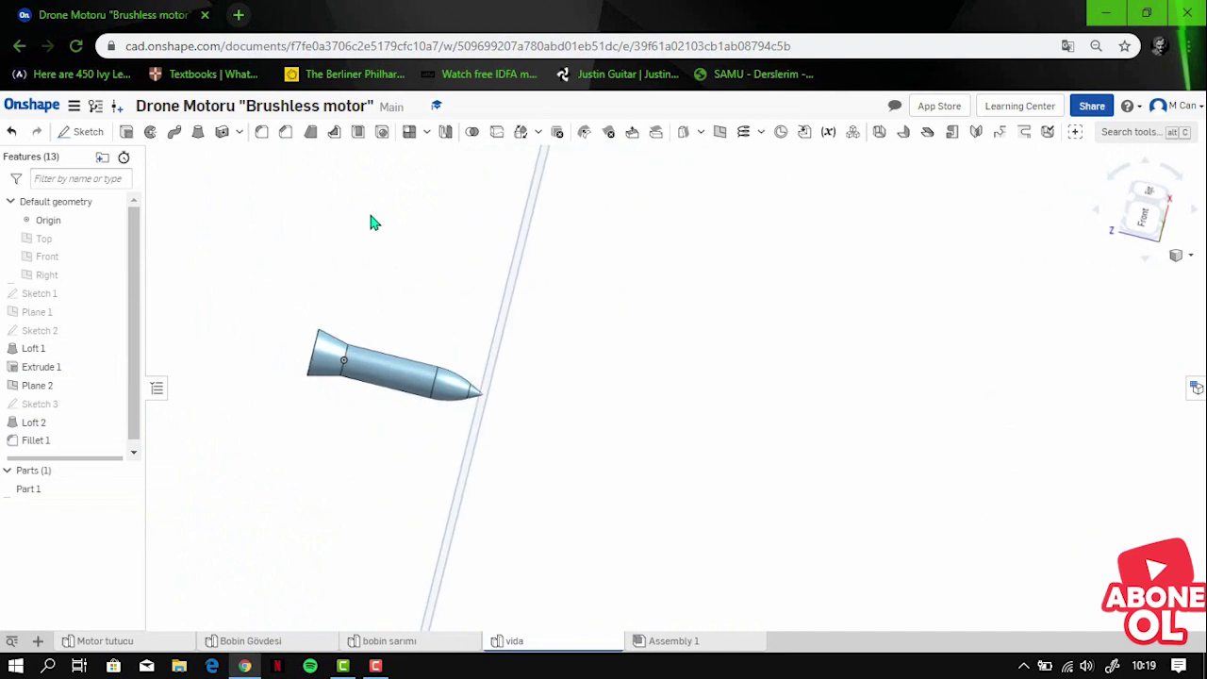
pyautogui.click(1195, 255)
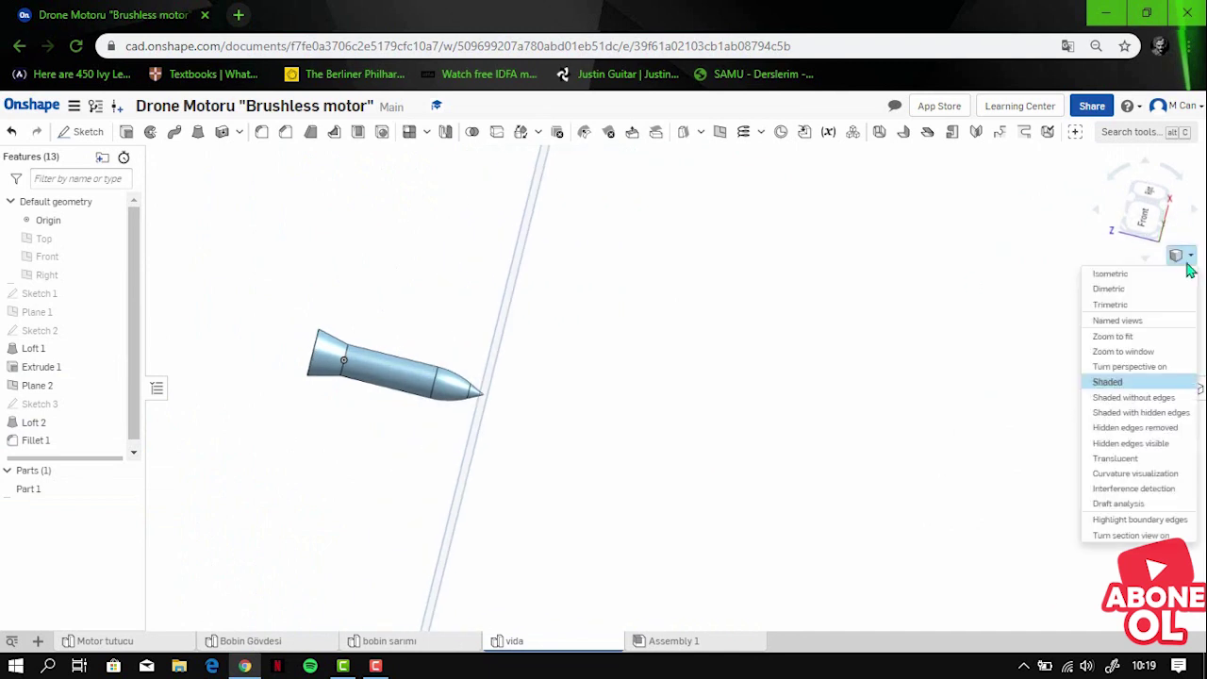
# Step: Show the screw in trimetric view, zoomed in, with the Front and Right planes visible
pyautogui.click(1110, 304)
pyautogui.scroll(3, 660, 405)
pyautogui.scroll(3, 633, 418)
pyautogui.scroll(3, 651, 419)
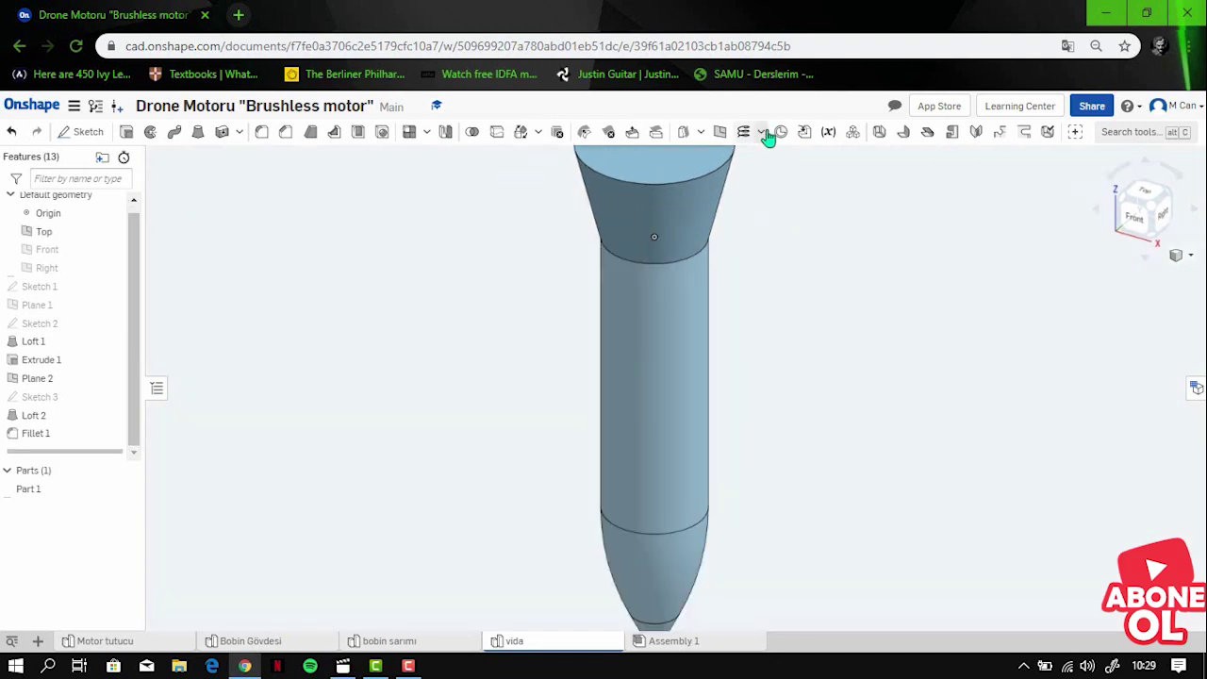
pyautogui.click(111, 249)
pyautogui.click(113, 269)
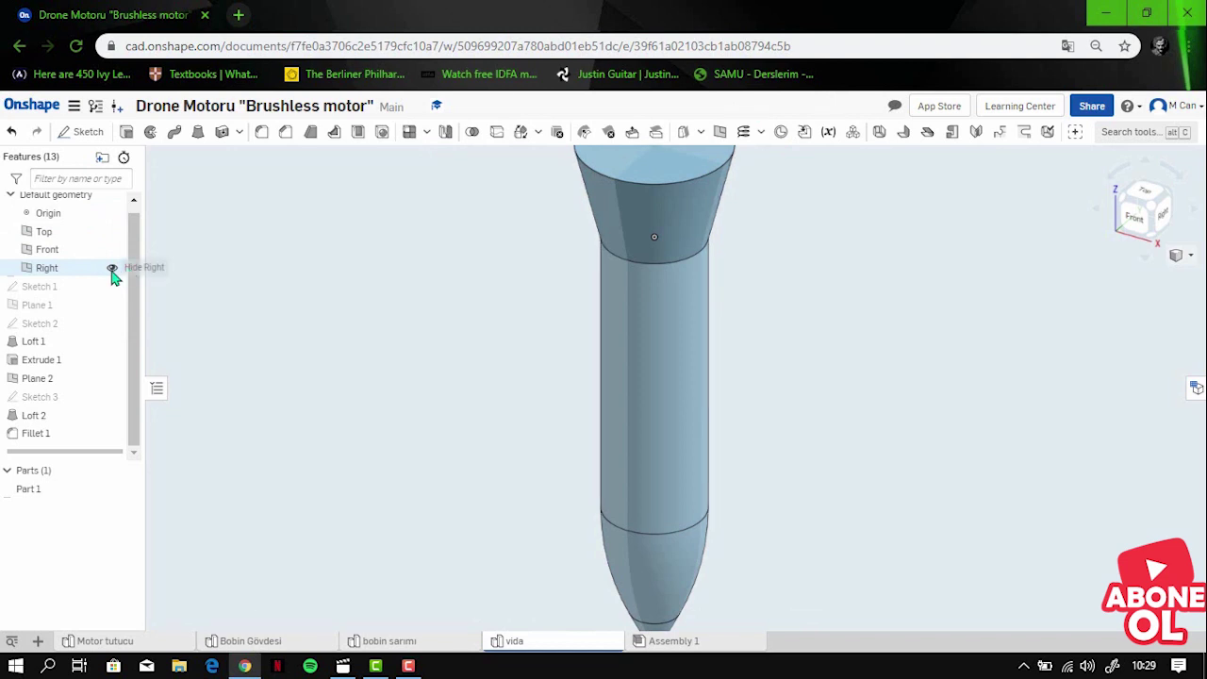
# Step: Wrap a clockwise helix around the shaft's cylindrical face, adjusting its revolutions
pyautogui.click(724, 132)
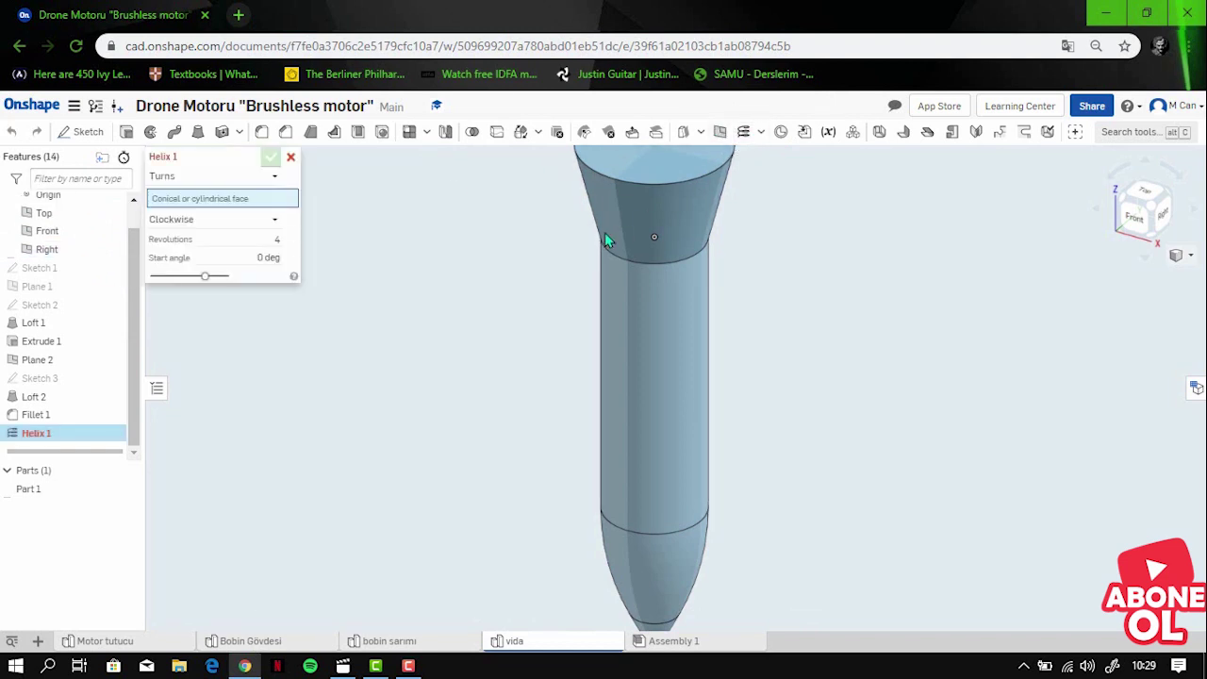
pyautogui.scroll(3, 605, 232)
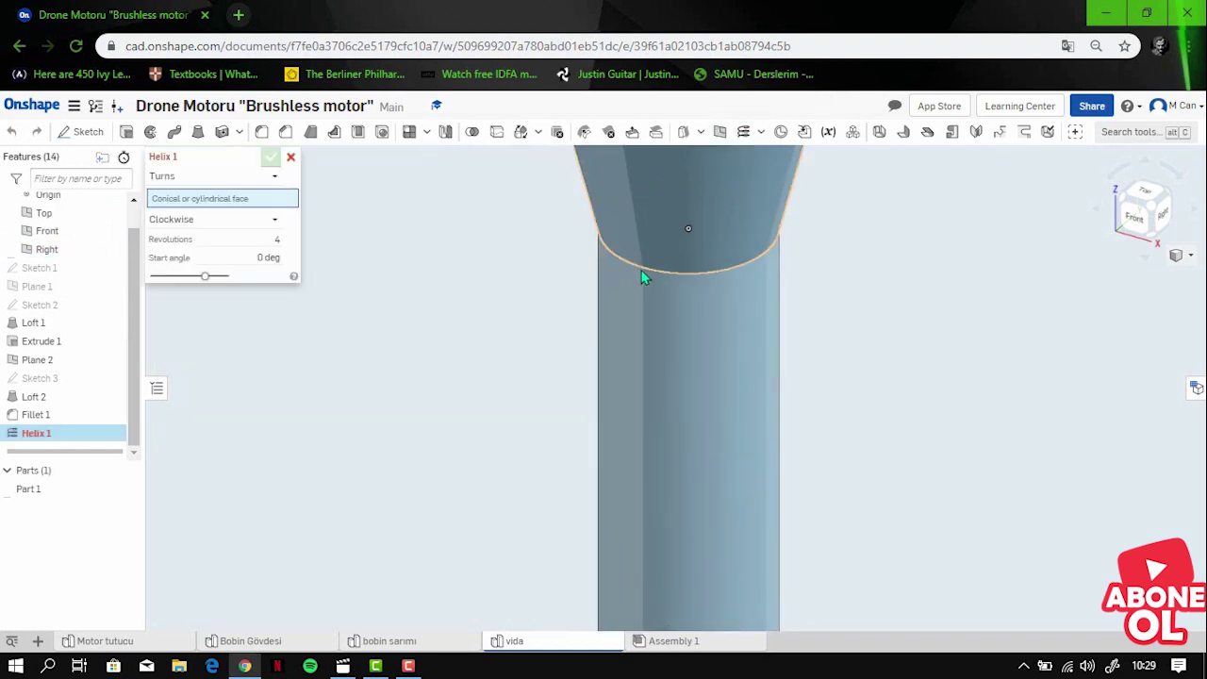
pyautogui.click(643, 283)
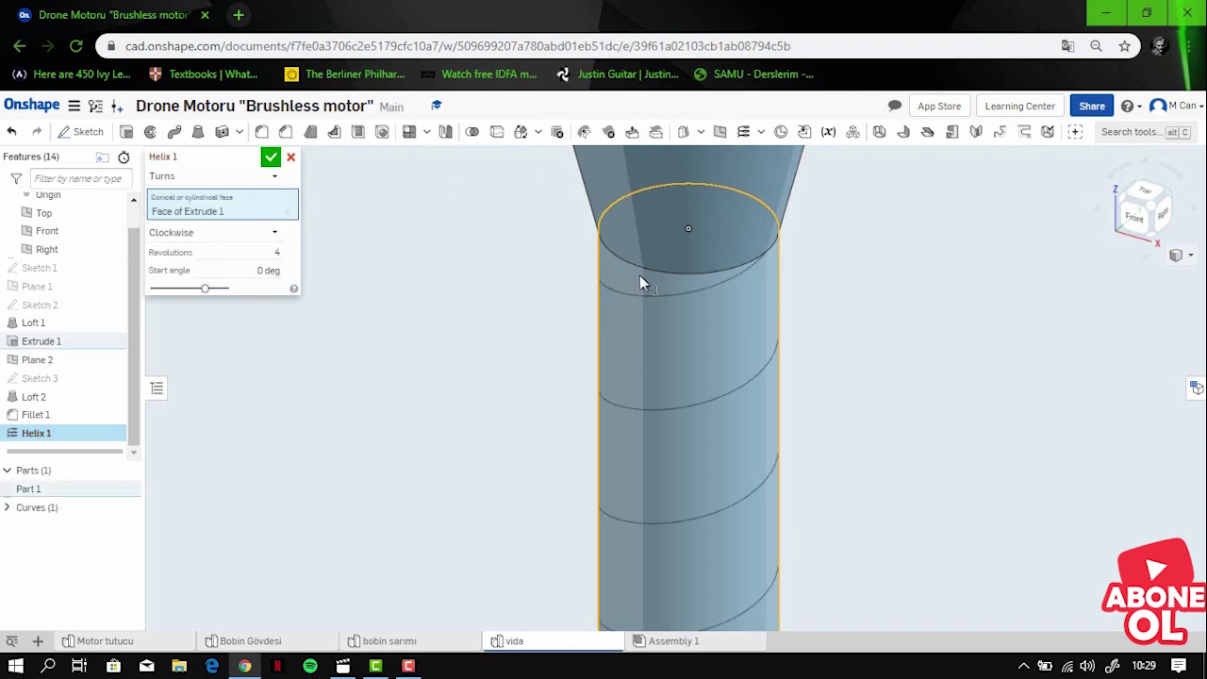
pyautogui.click(276, 252)
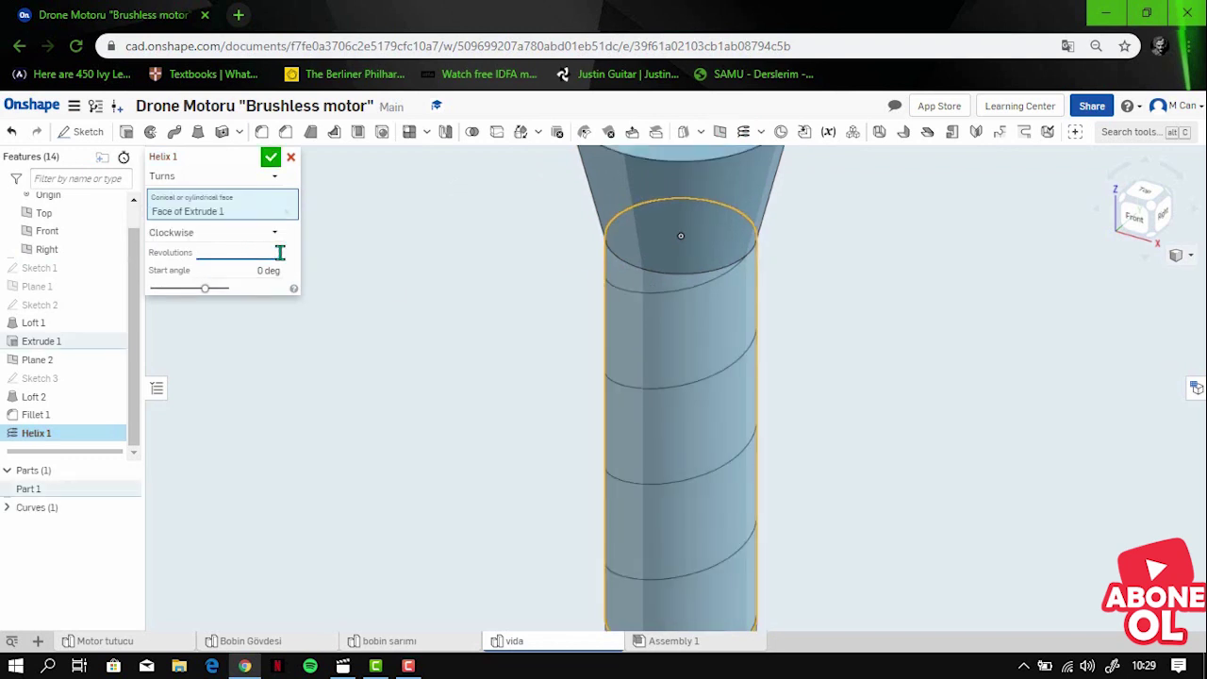
pyautogui.click(272, 158)
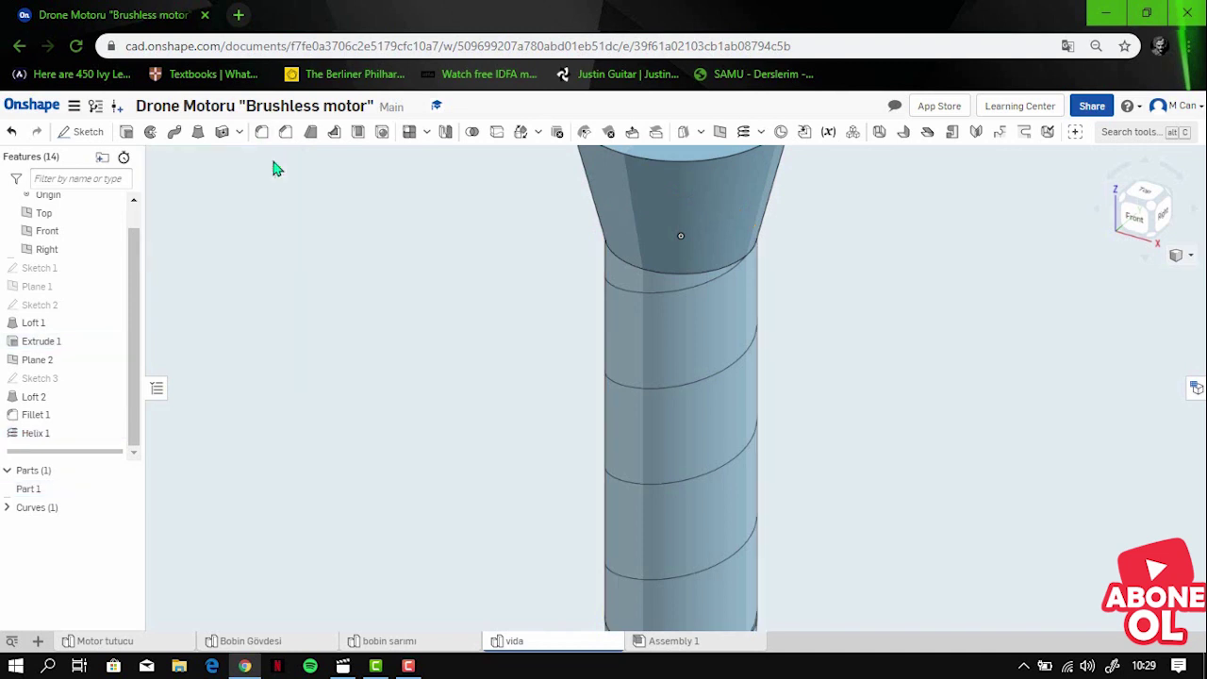
# Step: Start Sketch 4 on the top face of the screw head
pyautogui.scroll(-5, 858, 424)
pyautogui.scroll(3, 834, 329)
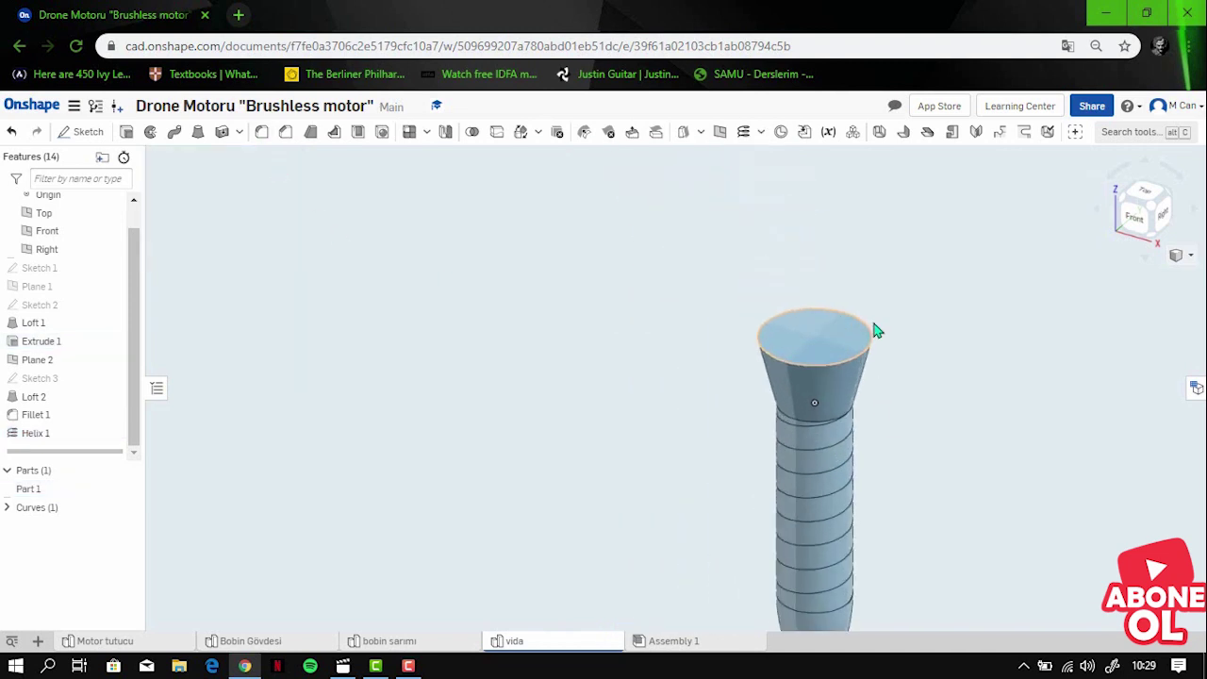
pyautogui.scroll(-3, 878, 330)
pyautogui.scroll(3, 997, 323)
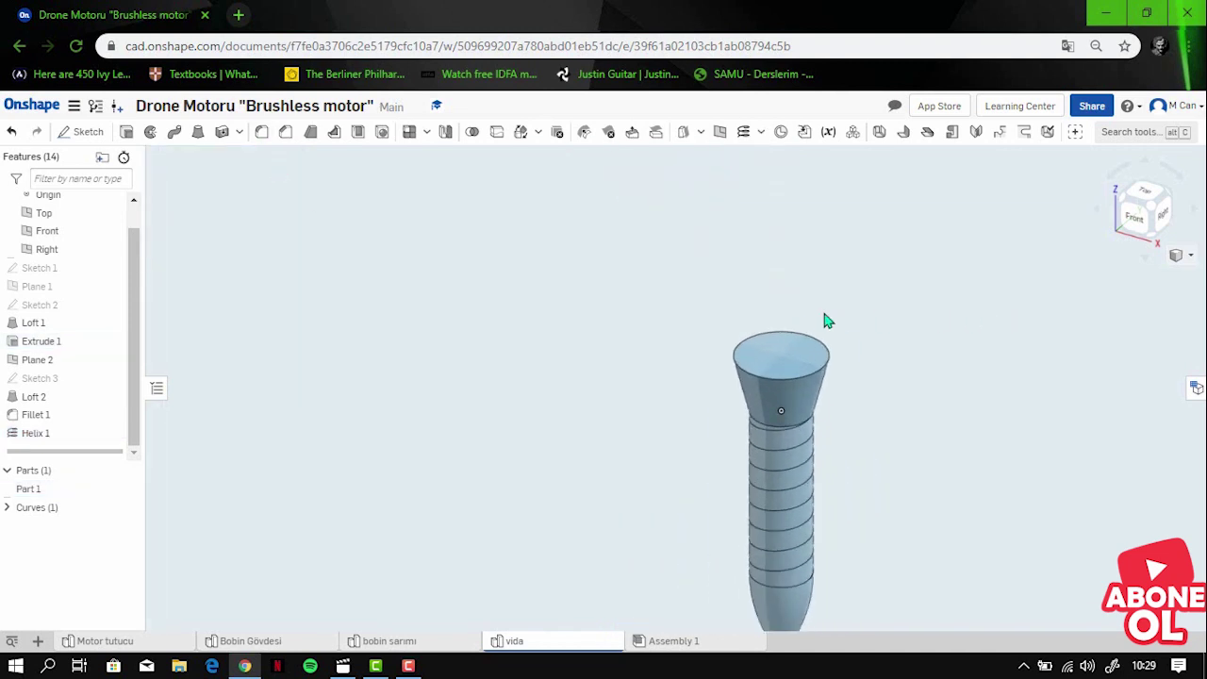
pyautogui.scroll(1, 798, 363)
pyautogui.scroll(1, 798, 363)
pyautogui.click(798, 363)
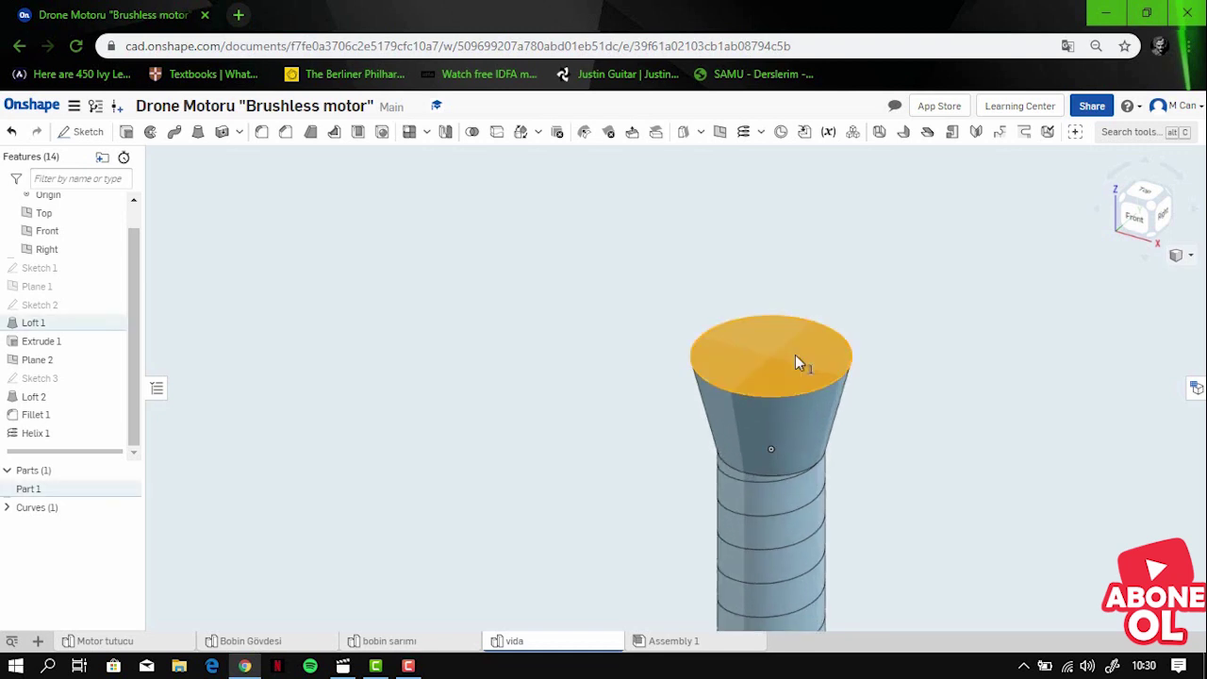
pyautogui.click(82, 132)
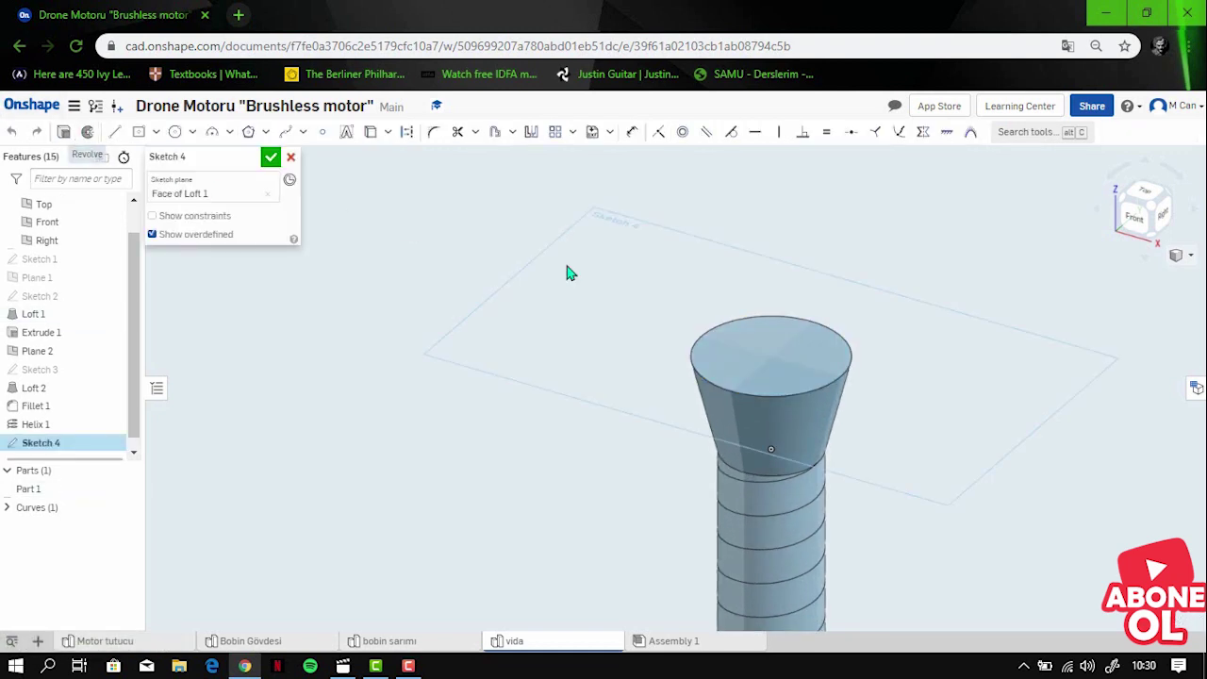
# Step: View the sketch plane head-on and draw a tall center-point rectangle from the head's centre
pyautogui.rightClick(940, 389)
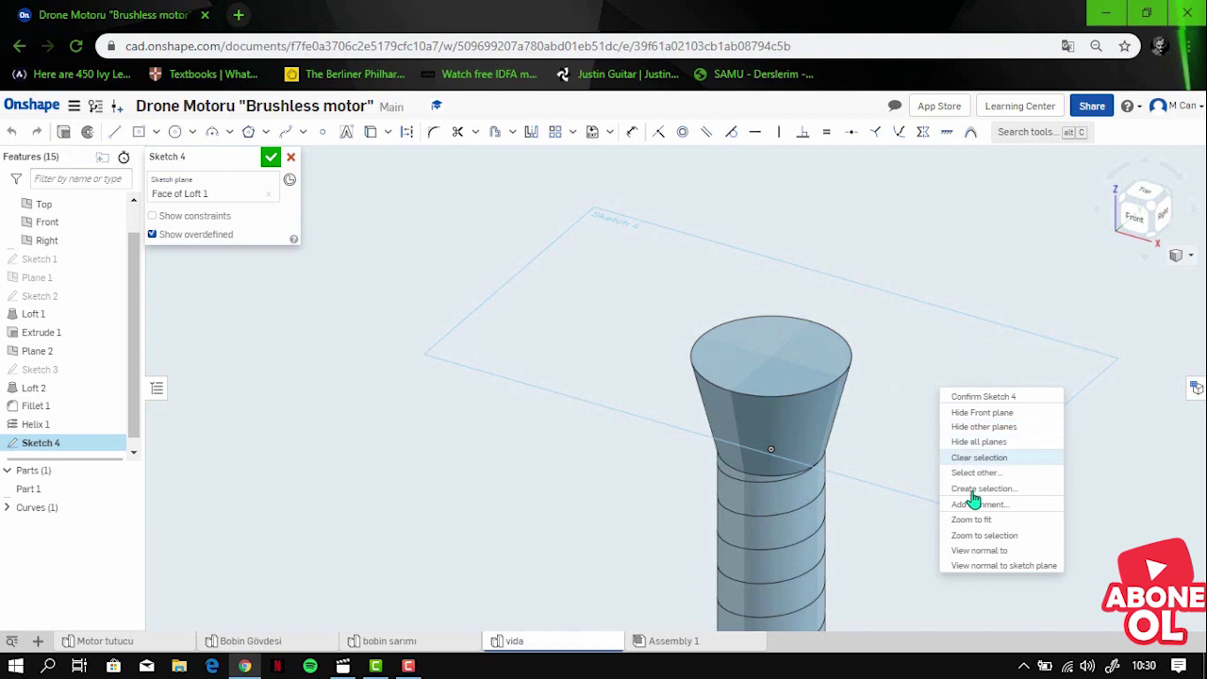
pyautogui.click(975, 566)
pyautogui.click(156, 132)
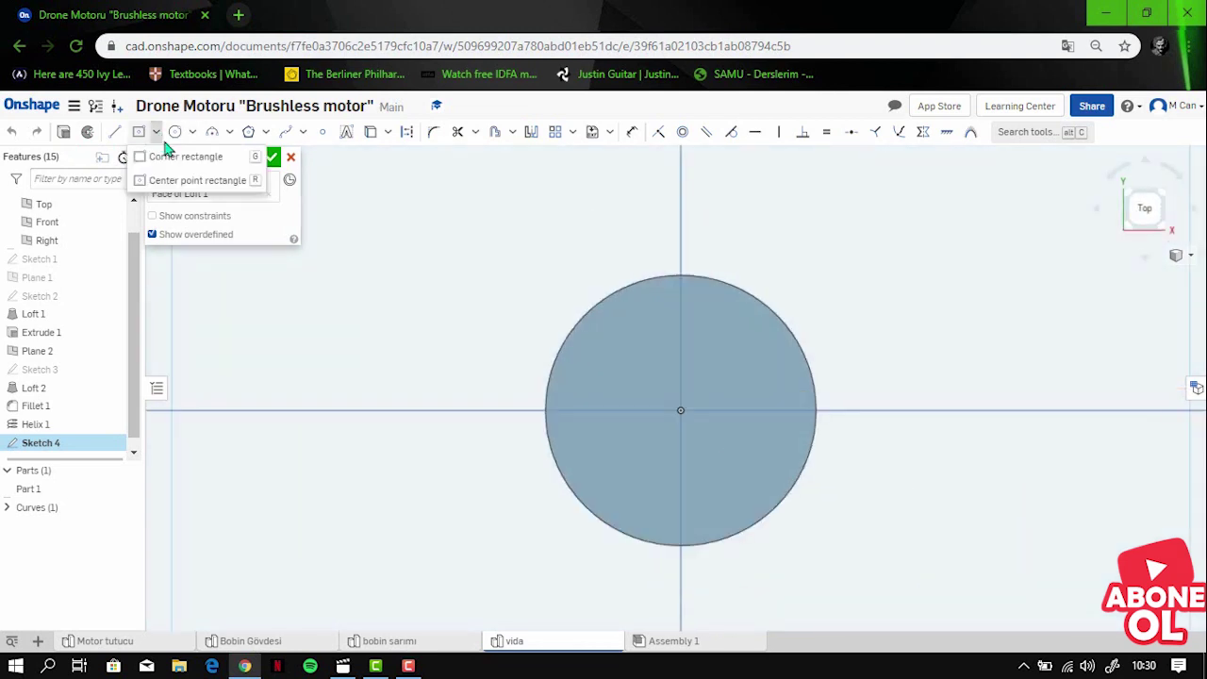
pyautogui.click(174, 177)
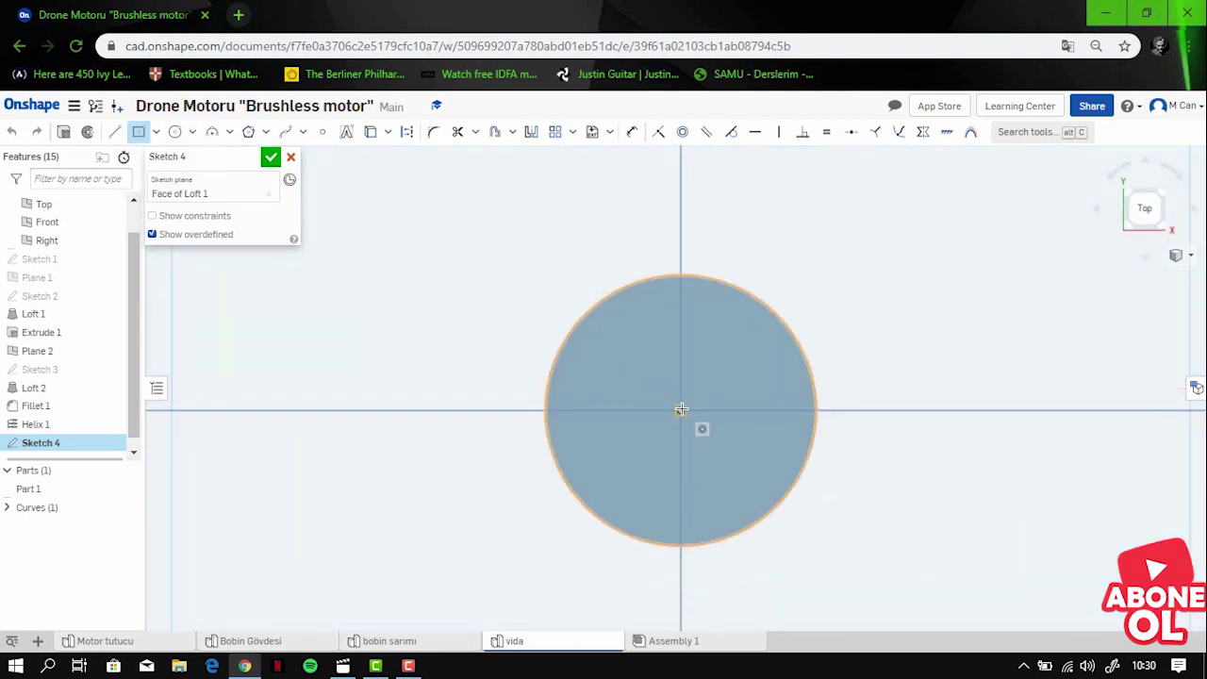
pyautogui.click(680, 410)
pyautogui.click(707, 251)
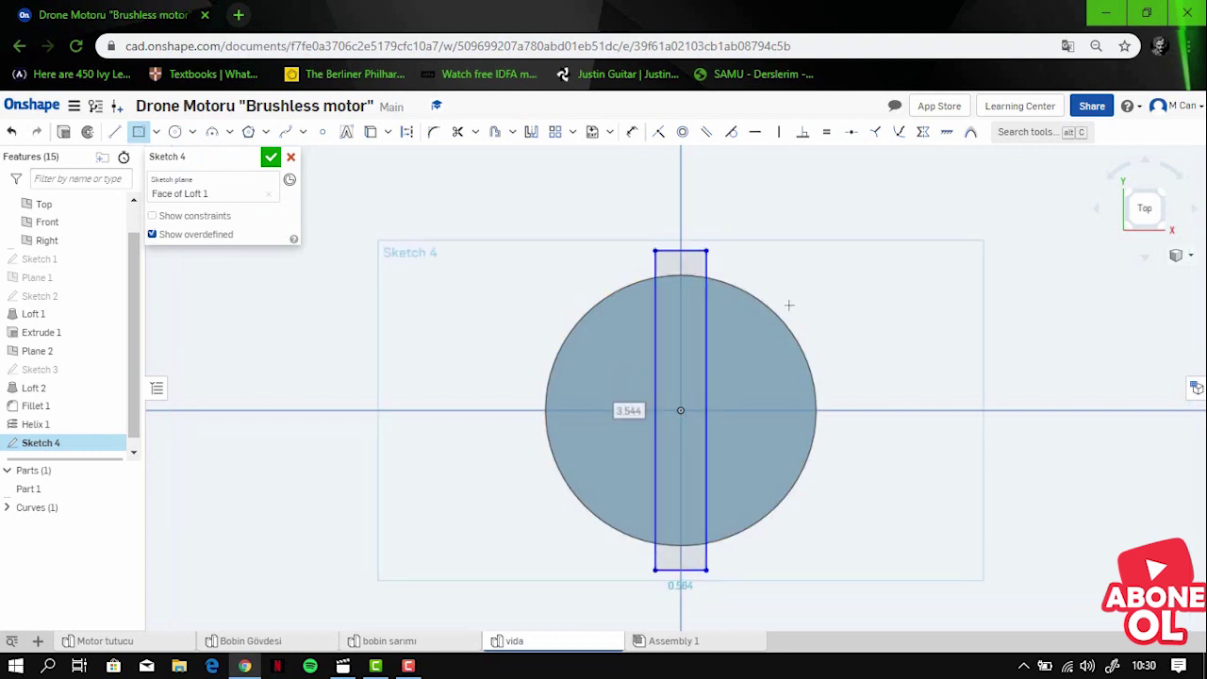
# Step: Dimension the tall rectangle's width to 0.6 mm
pyautogui.click(632, 132)
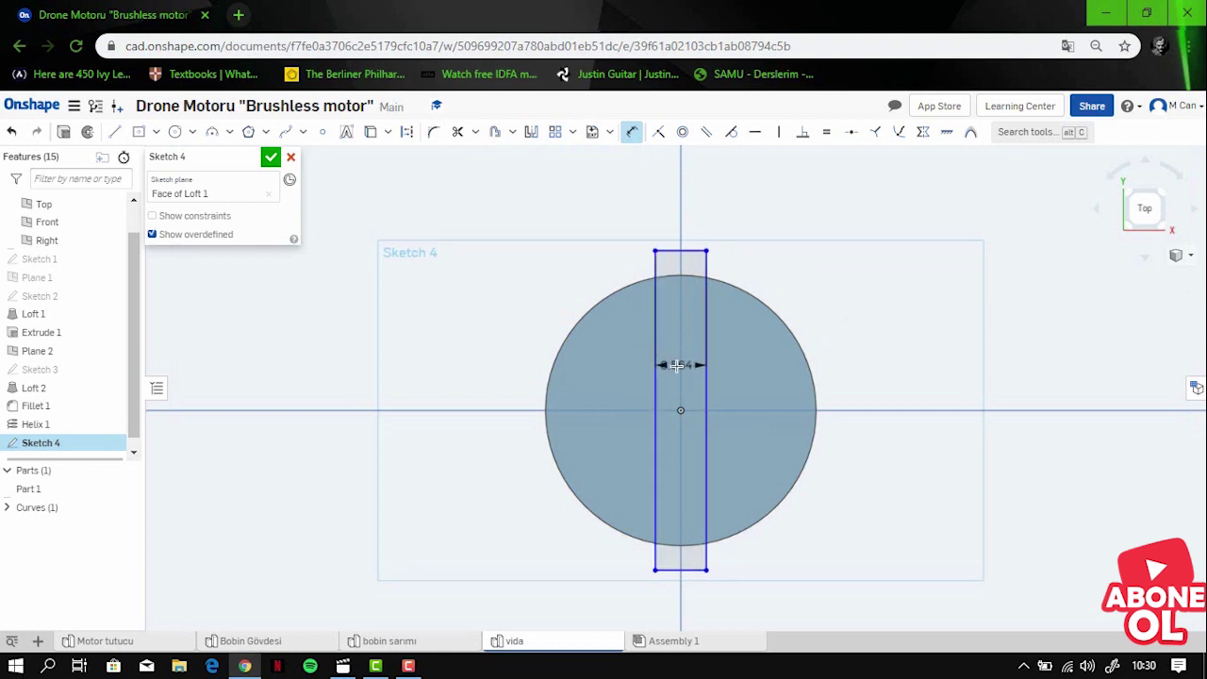
pyautogui.doubleClick(676, 365)
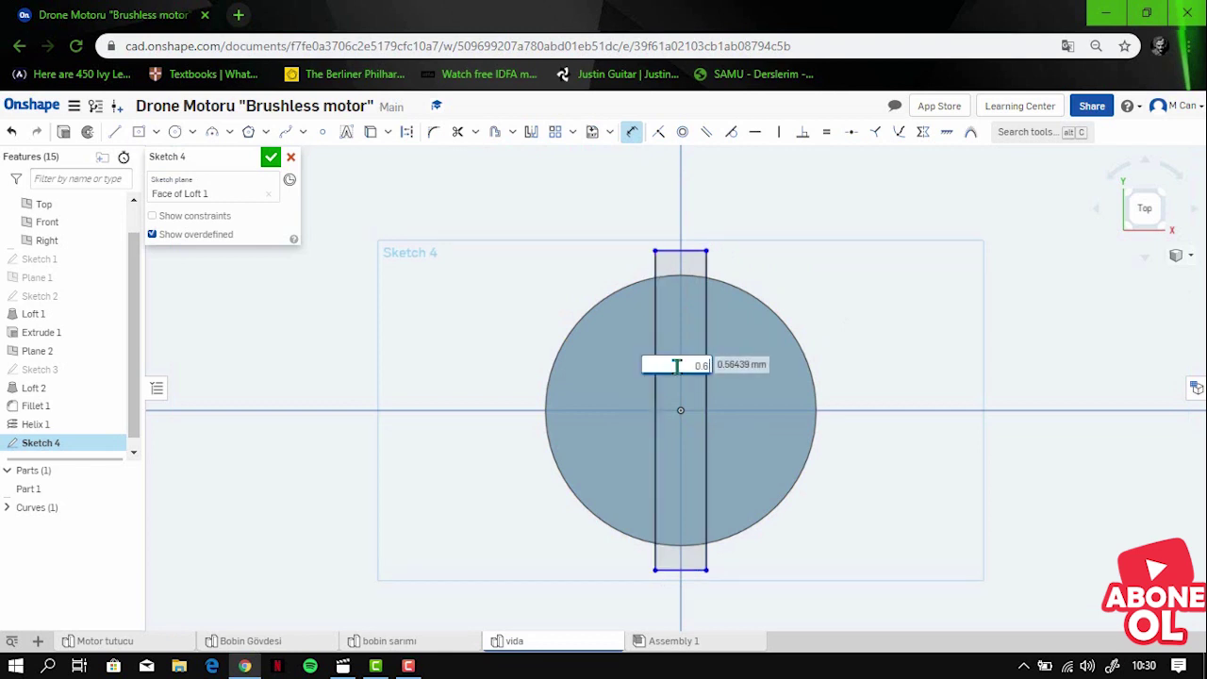
pyautogui.write('5')
pyautogui.press('Return')
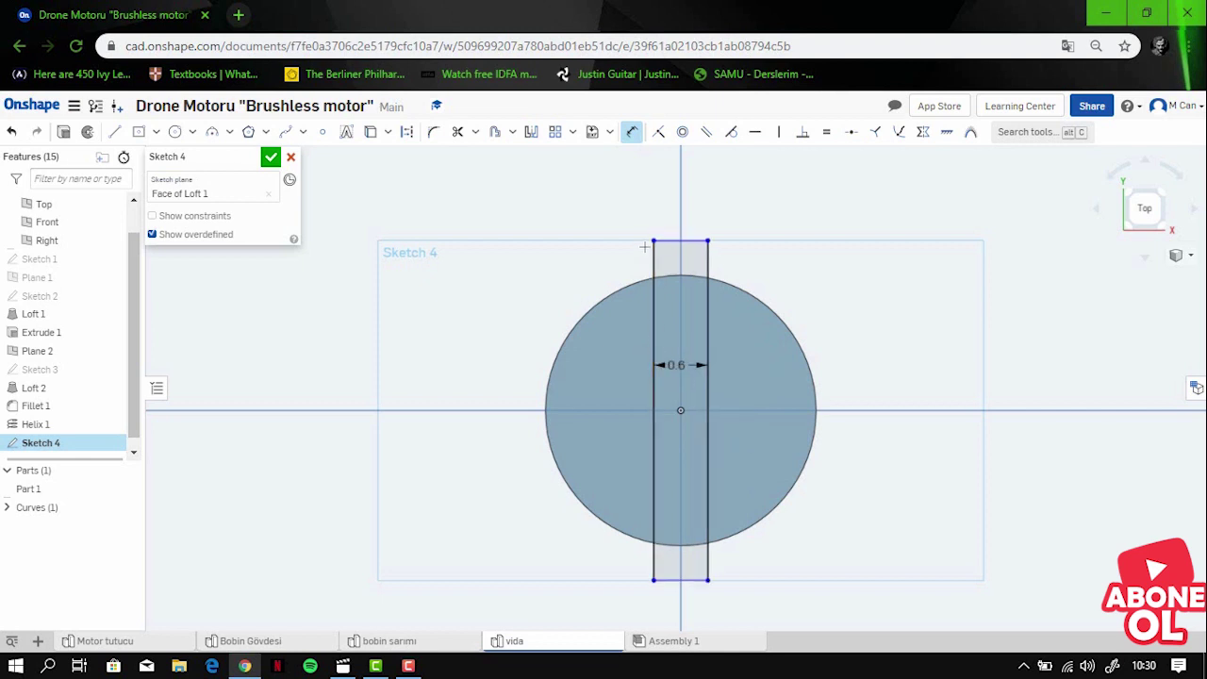
pyautogui.click(158, 133)
# Step: Draw a wide center-point rectangle from the head's centre crossing the first one
pyautogui.click(170, 180)
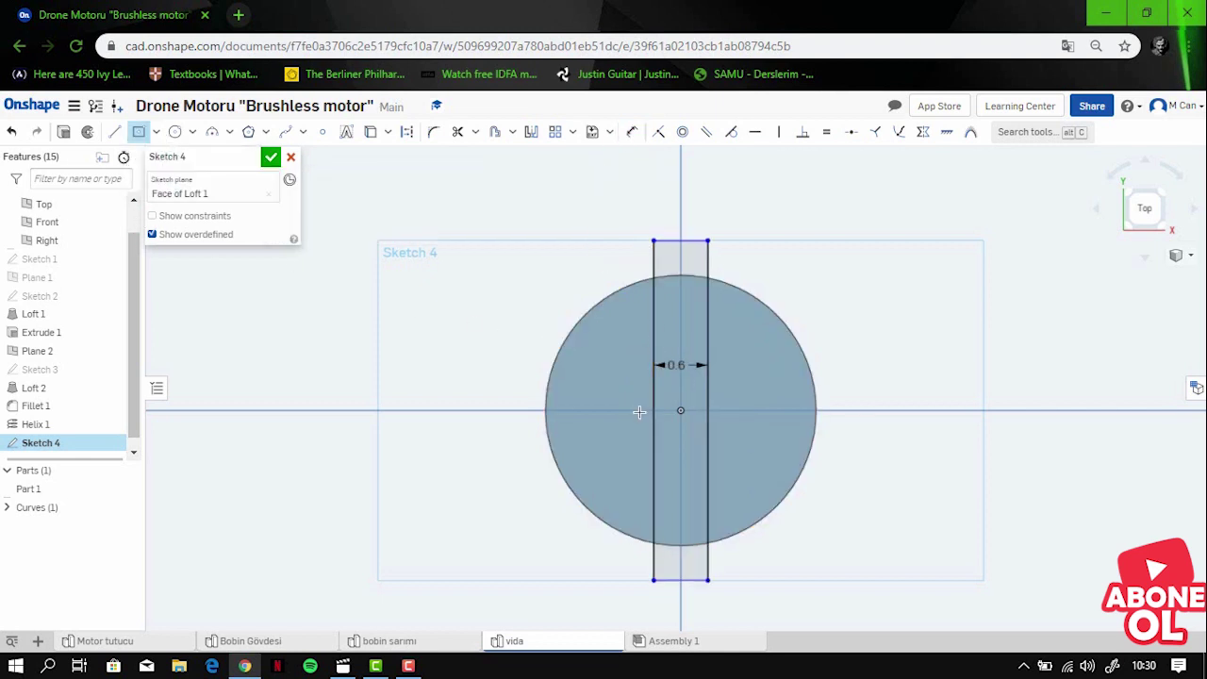
pyautogui.click(681, 410)
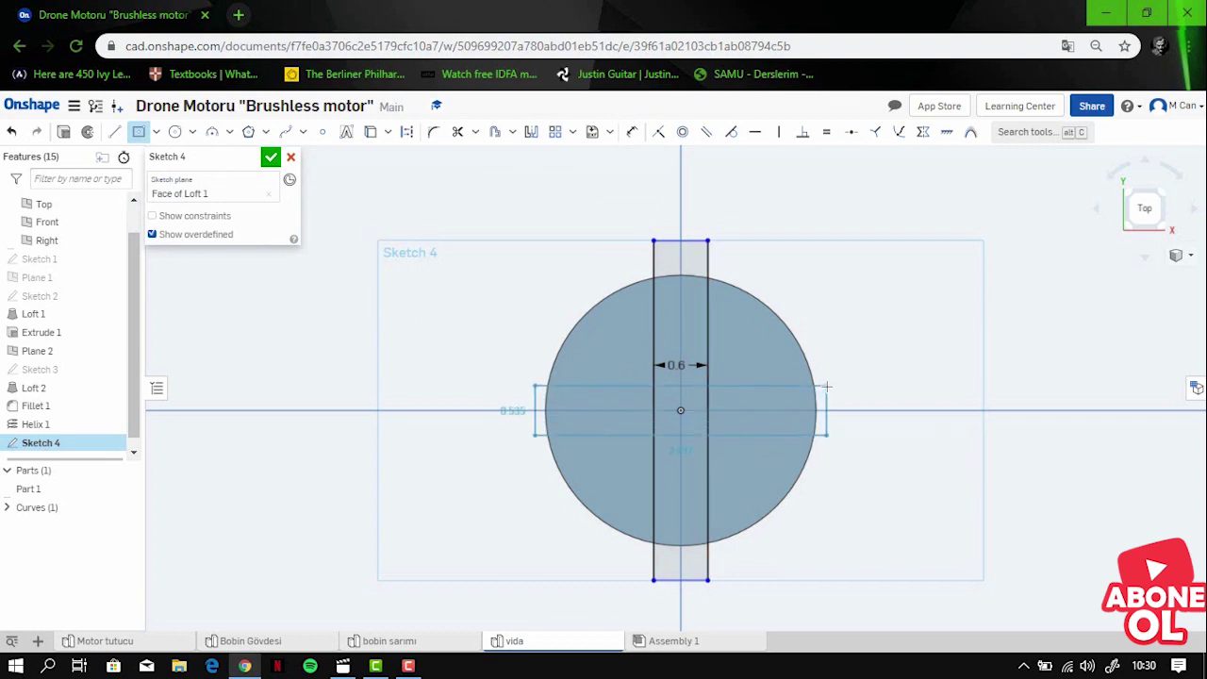
pyautogui.click(831, 381)
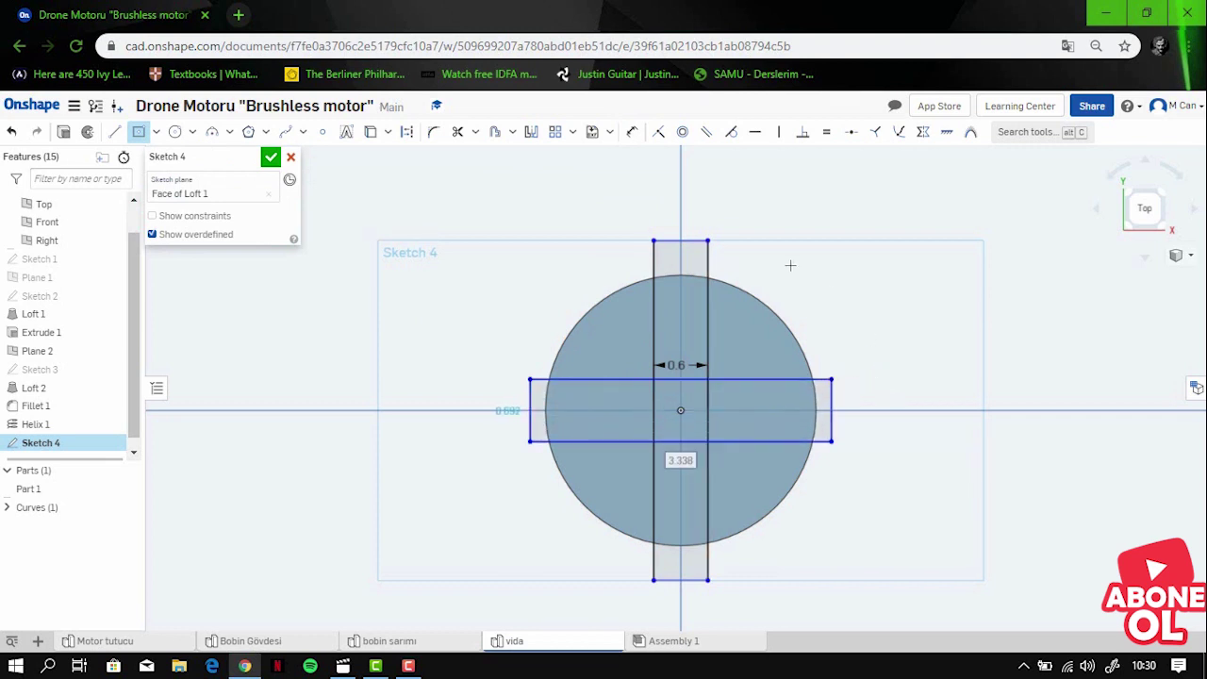
# Step: Dimension the wide rectangle's height and accept Sketch 4
pyautogui.click(631, 132)
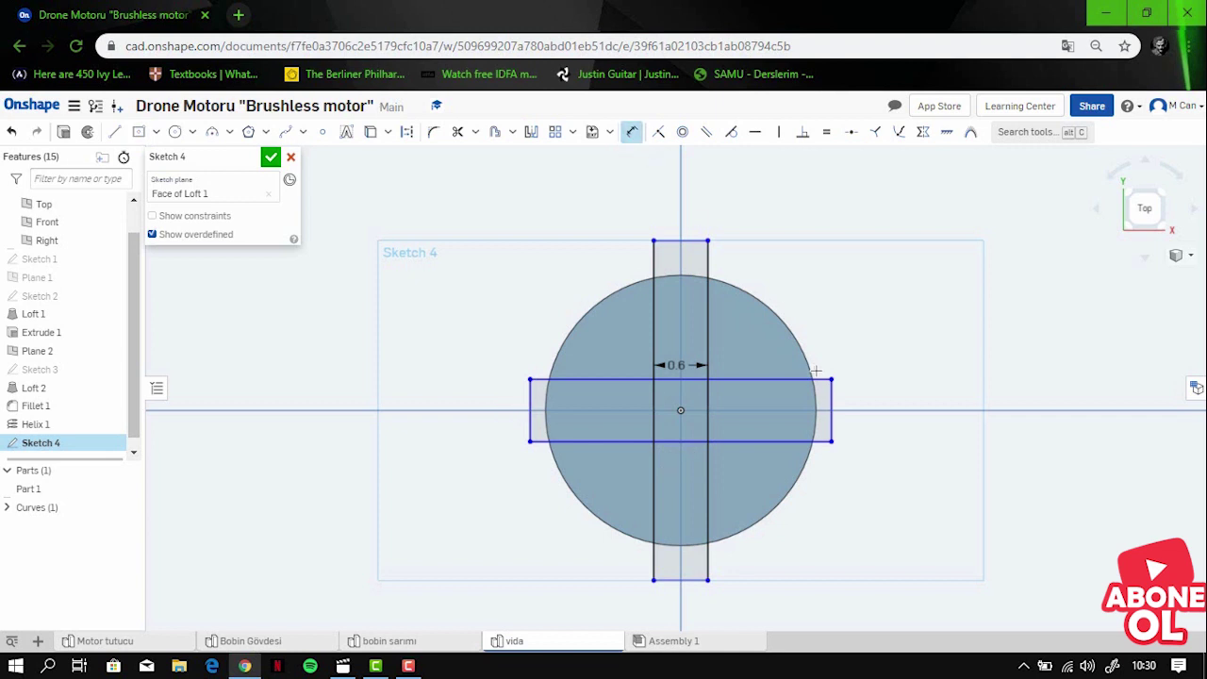
pyautogui.click(790, 380)
pyautogui.click(781, 440)
pyautogui.click(741, 413)
pyautogui.click(271, 157)
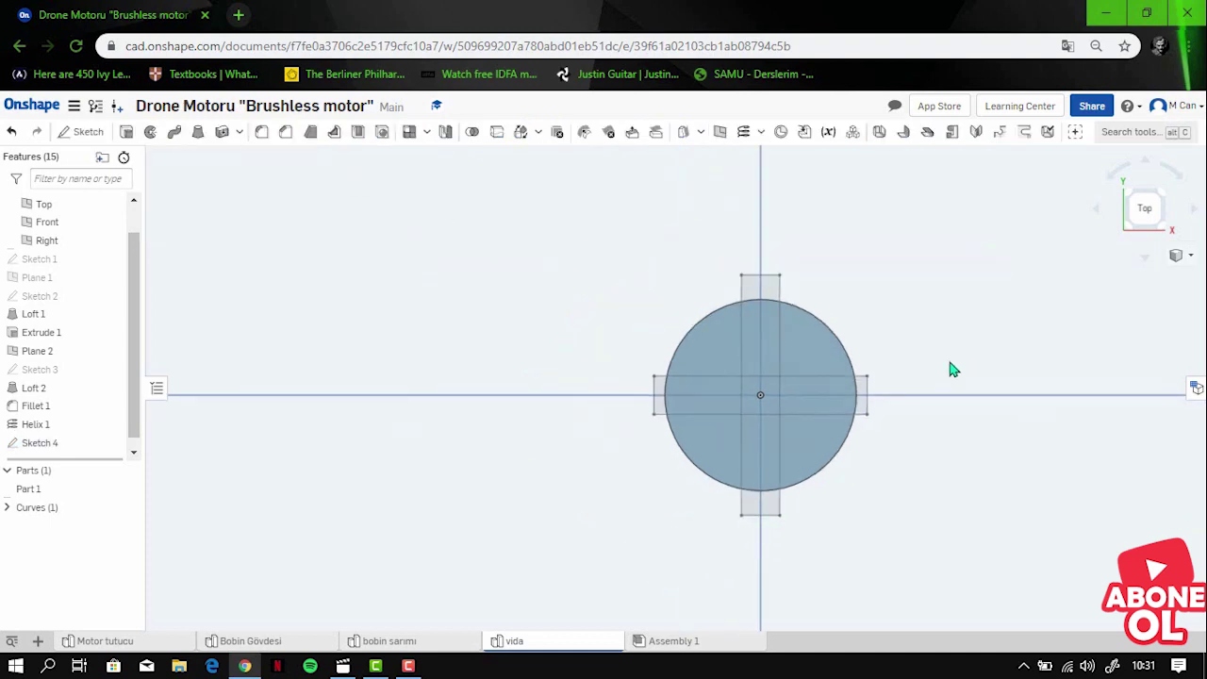
# Step: Switch to a zoomed trimetric view and start an extrude in Remove mode
pyautogui.click(1190, 256)
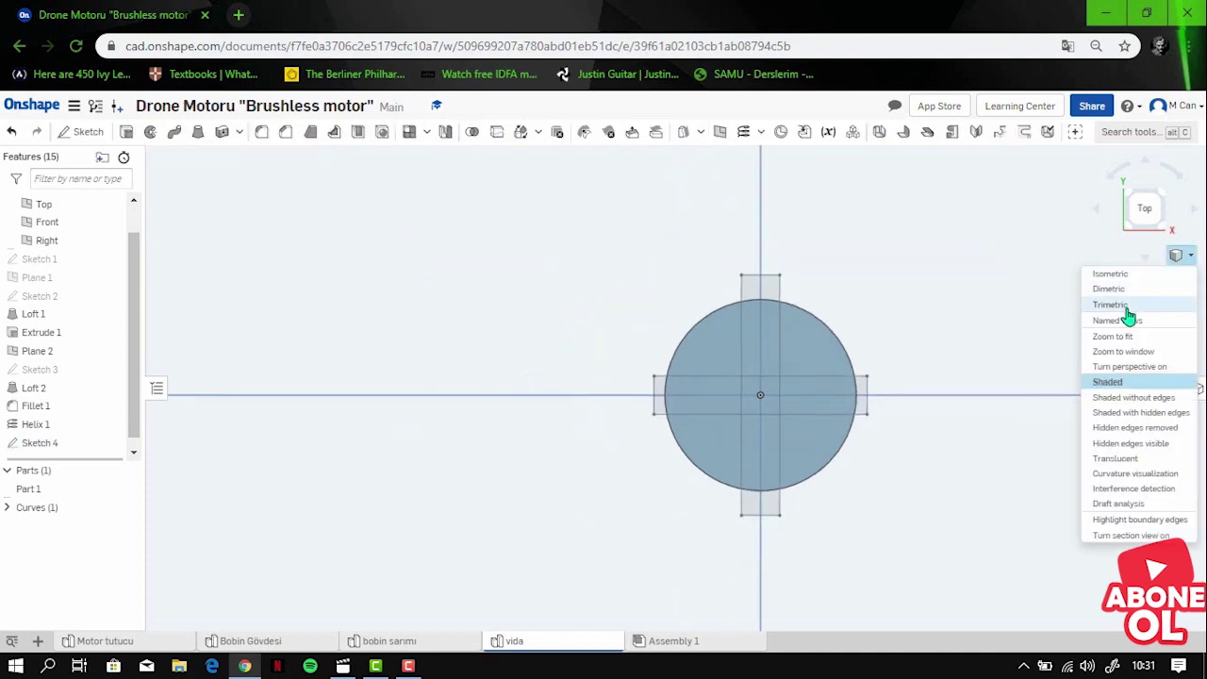
pyautogui.click(1120, 312)
pyautogui.scroll(3, 762, 459)
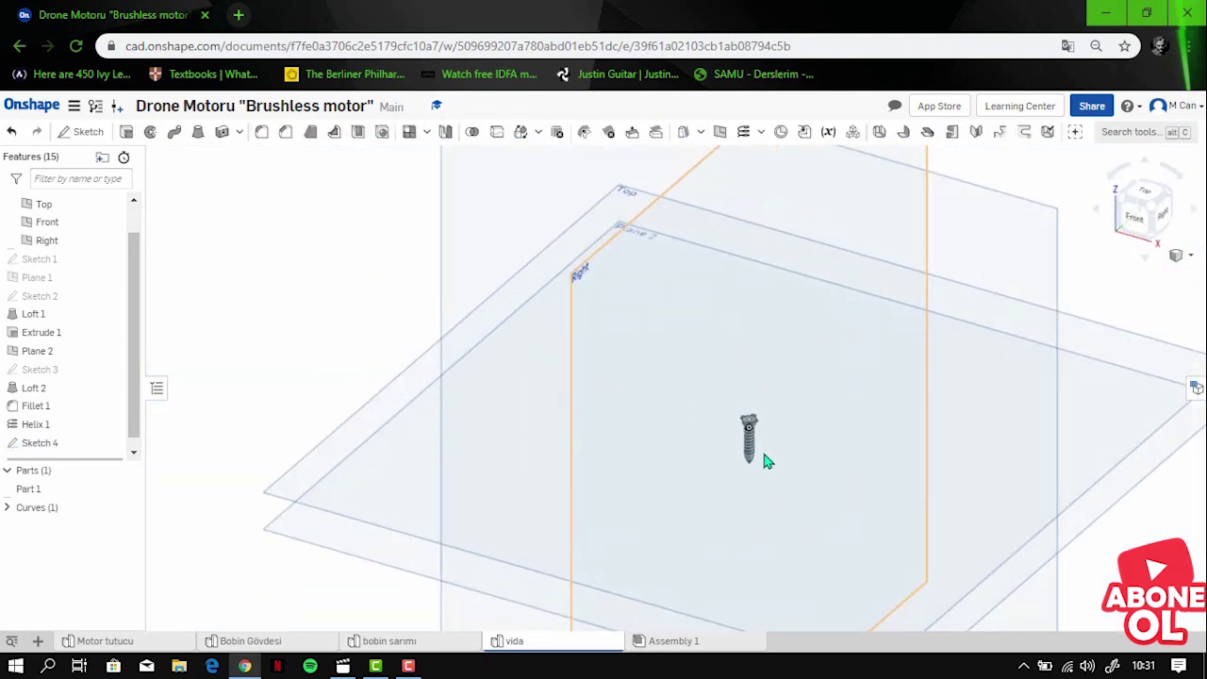
pyautogui.scroll(3, 782, 369)
pyautogui.scroll(2, 741, 283)
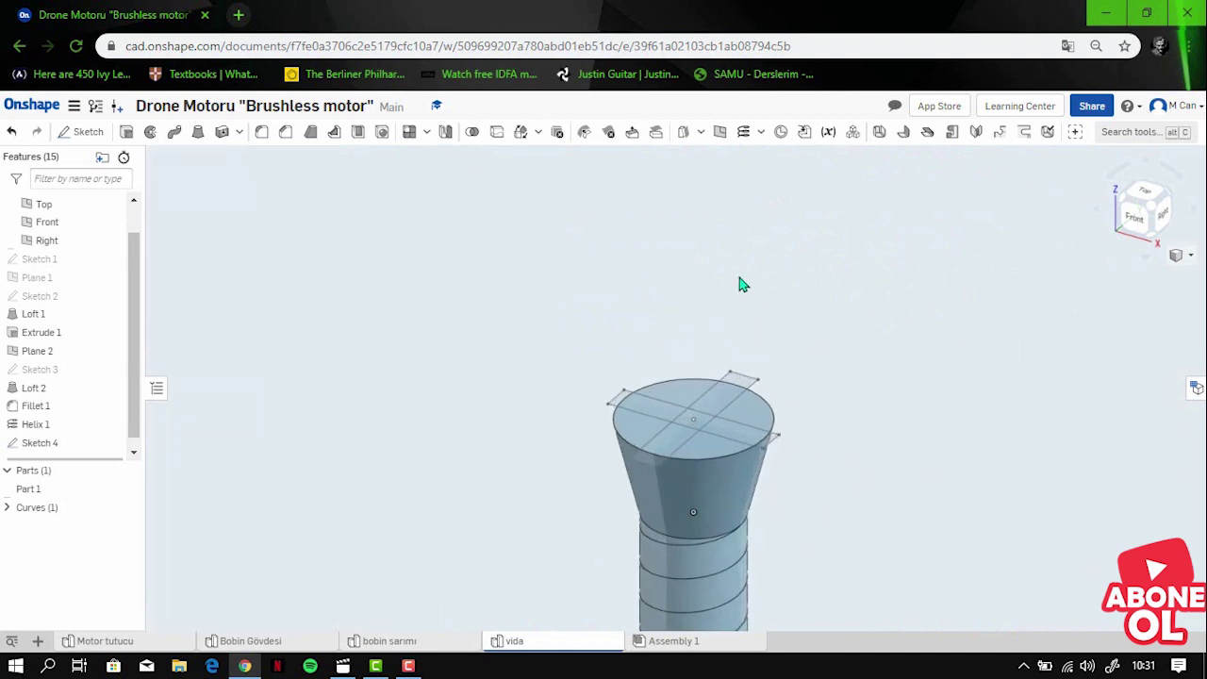
pyautogui.click(127, 133)
pyautogui.click(228, 194)
# Step: Cut the four cross-arm regions 0.5 mm deep into the screw head
pyautogui.scroll(1, 810, 372)
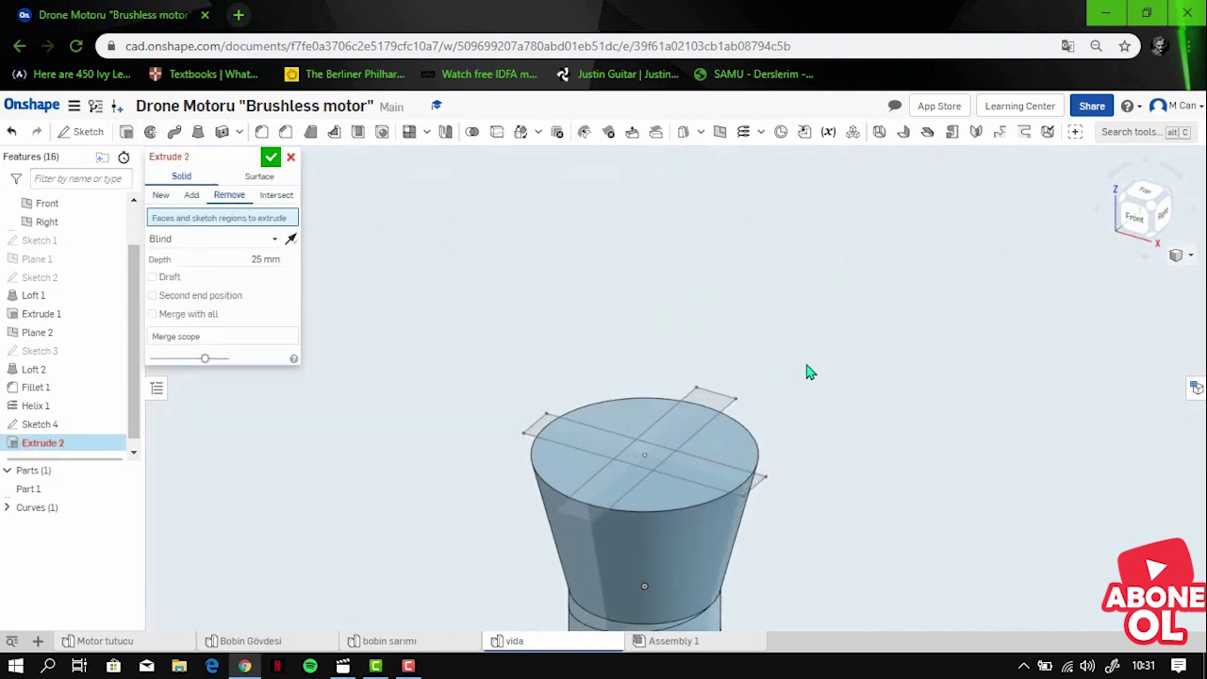
pyautogui.scroll(1, 712, 419)
pyautogui.click(684, 427)
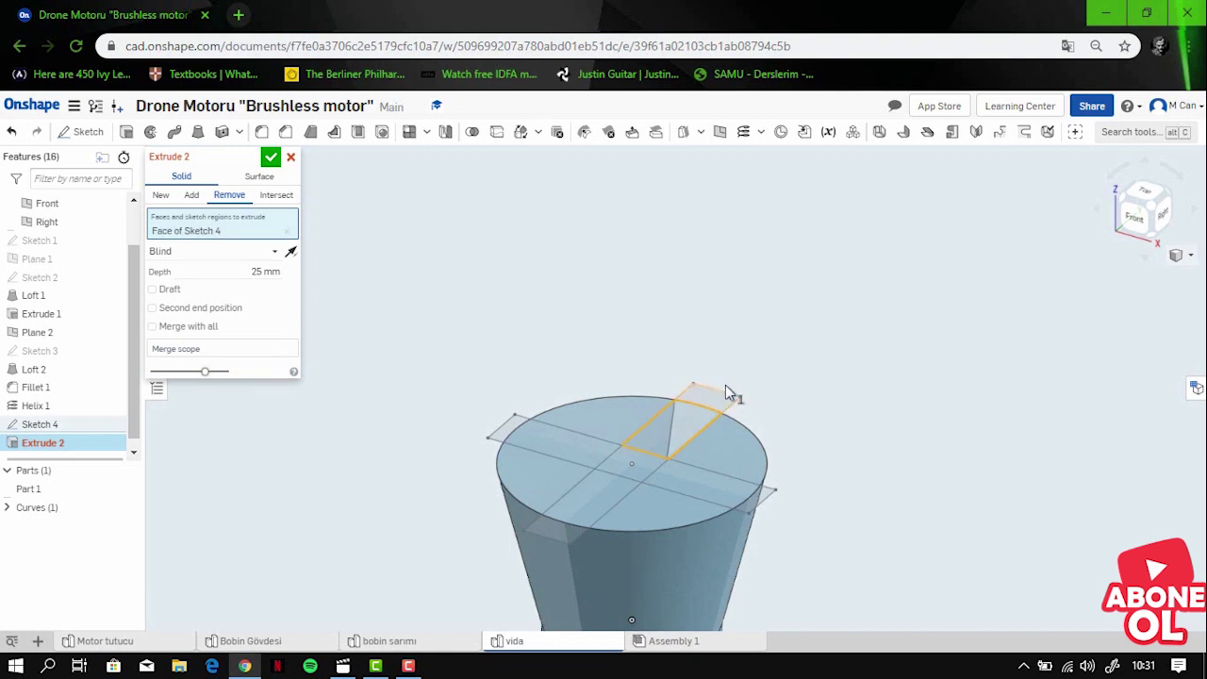
pyautogui.click(552, 435)
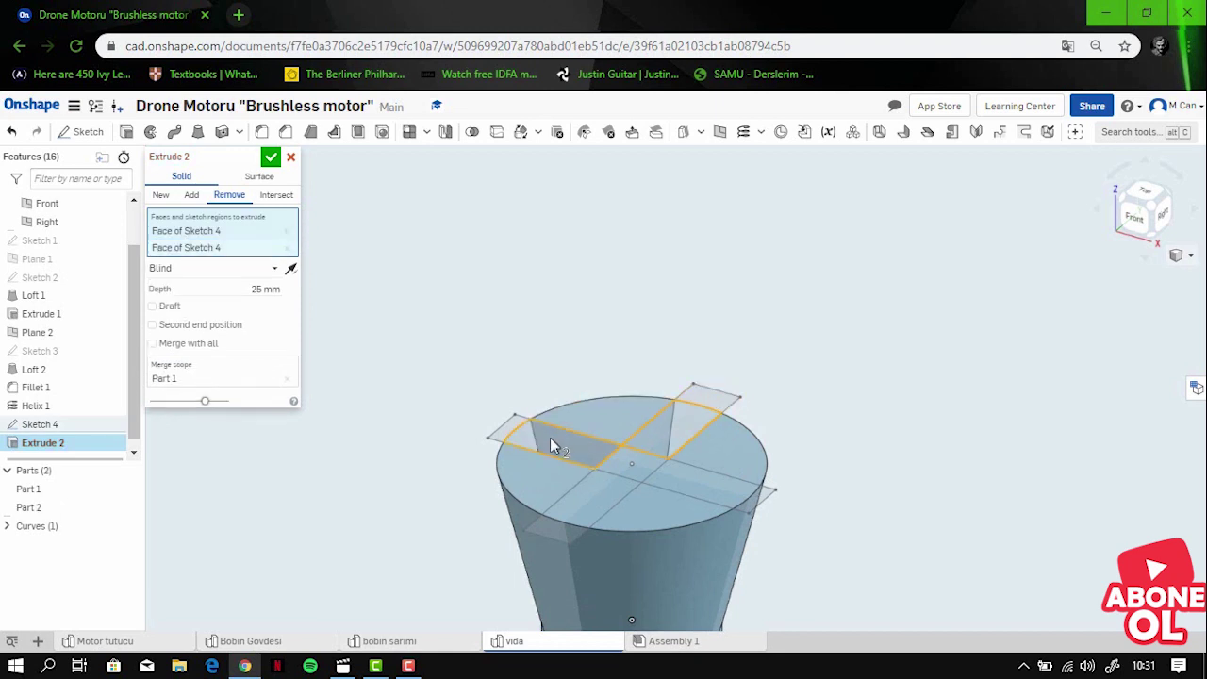
pyautogui.click(637, 464)
pyautogui.click(691, 486)
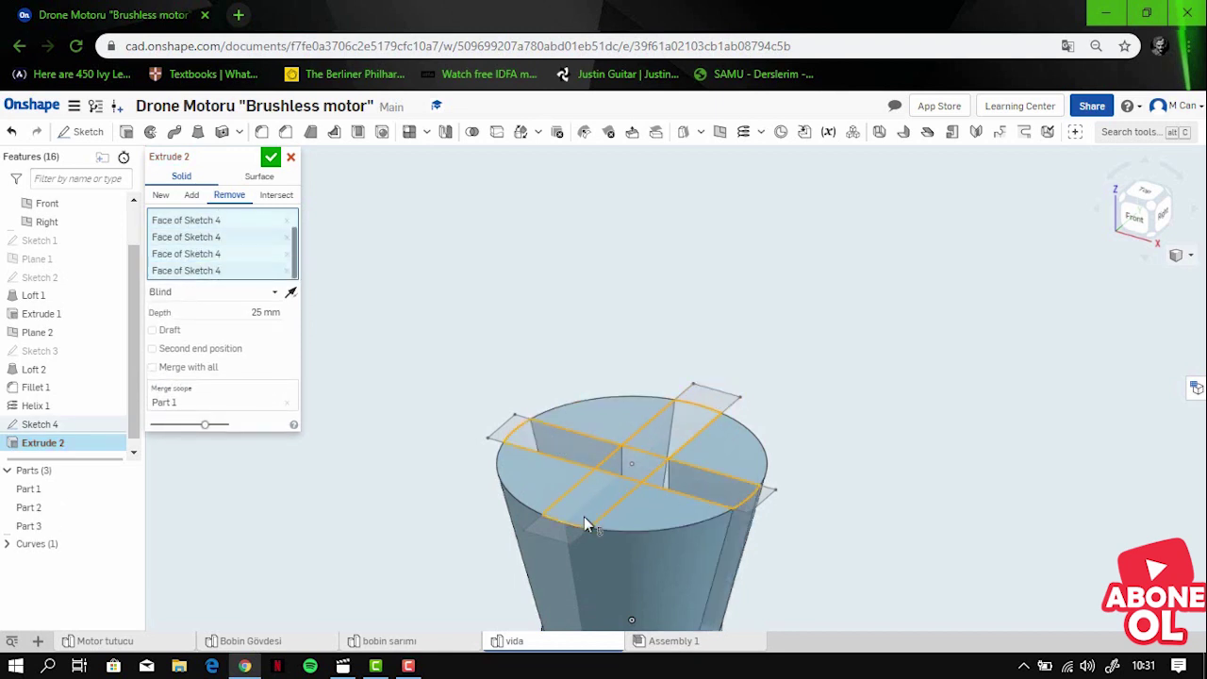
pyautogui.click(269, 312)
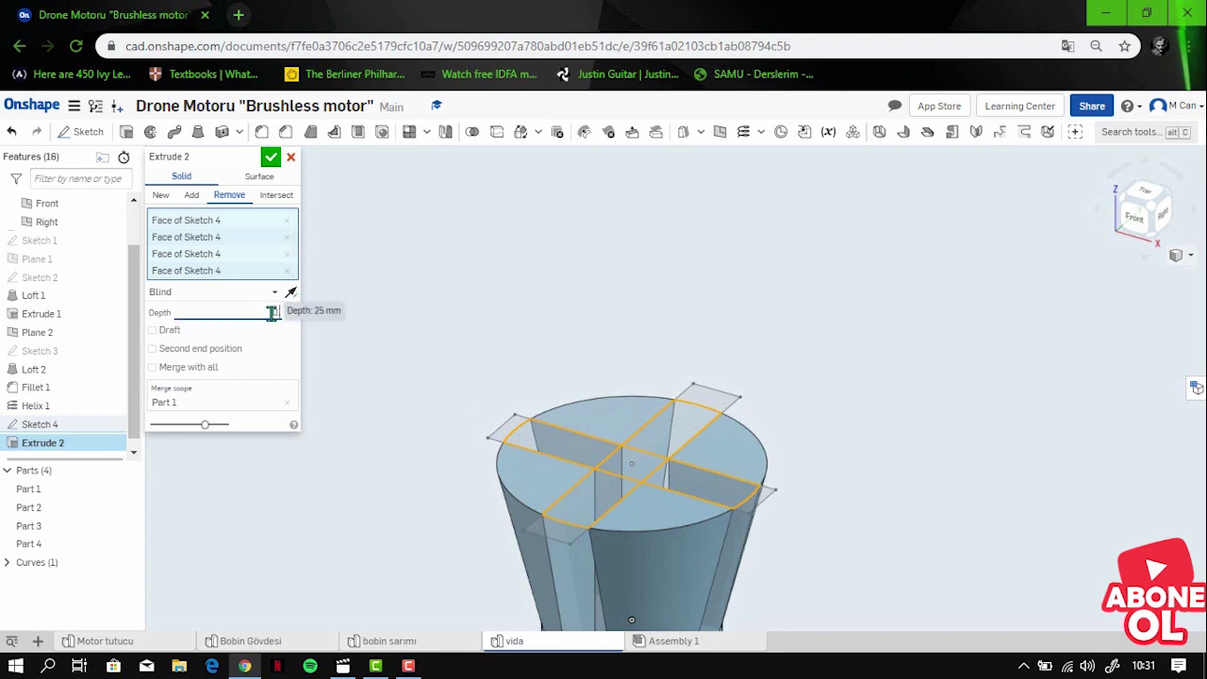
pyautogui.write('0.5')
pyautogui.press('Return')
pyautogui.click(271, 156)
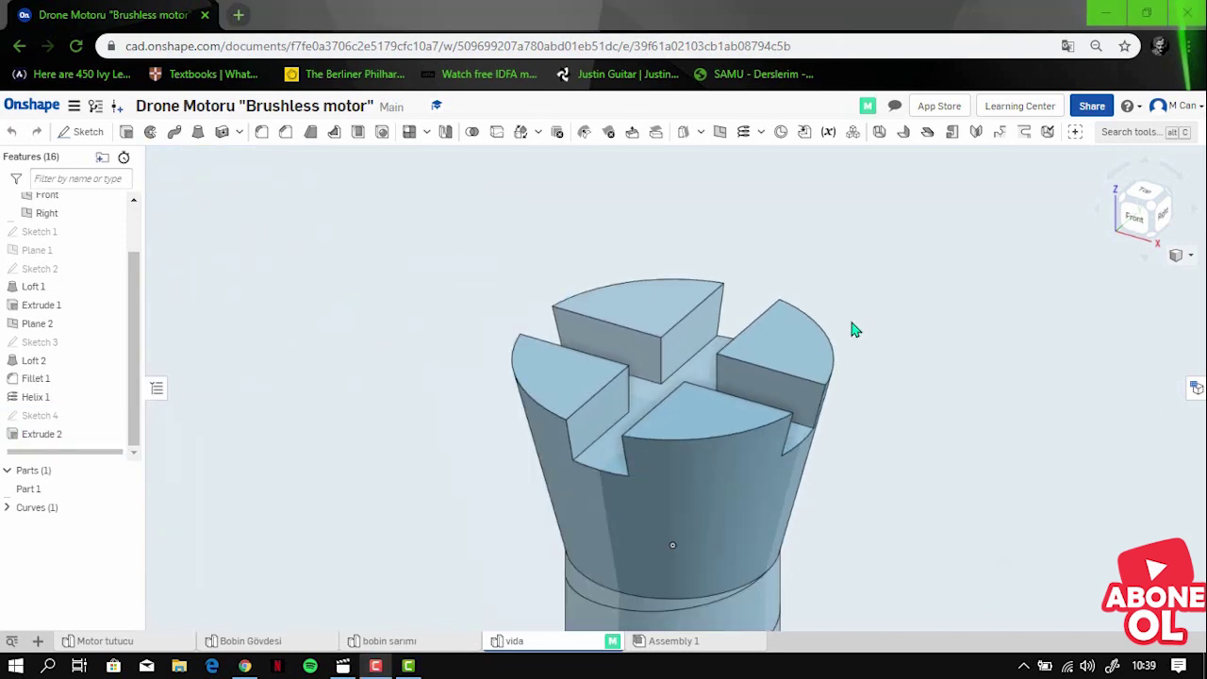
pyautogui.scroll(-2, 903, 385)
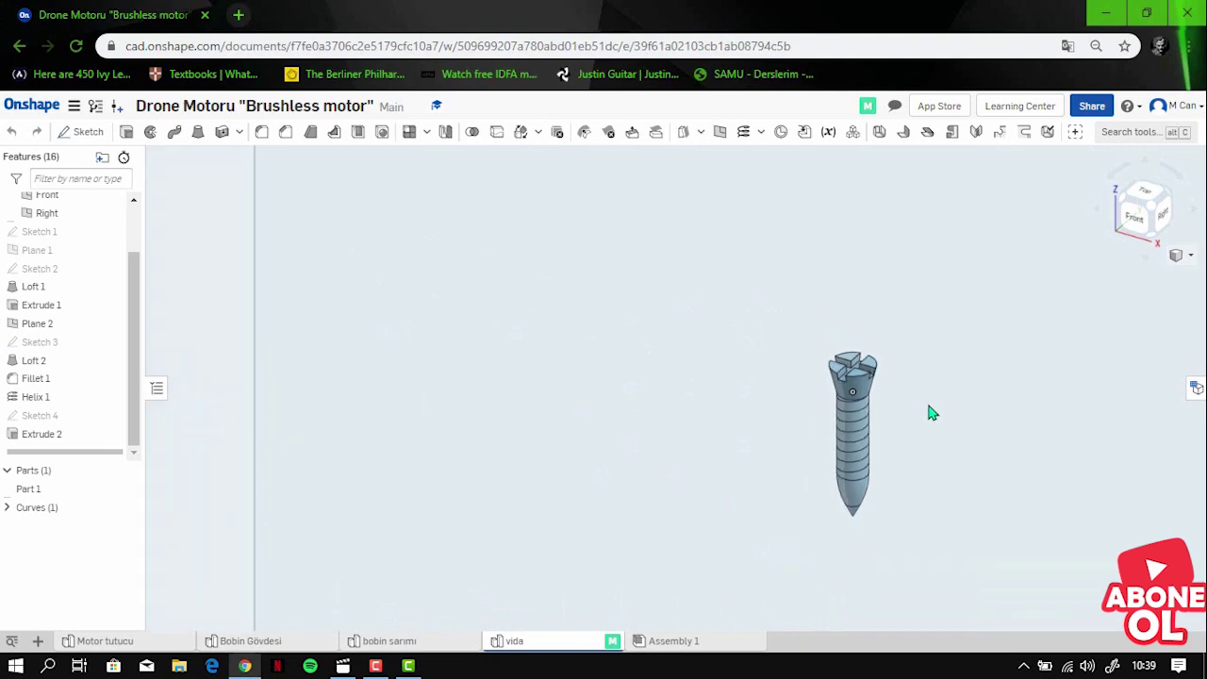
pyautogui.moveTo(930, 413)
pyautogui.mouseDown(button='right')
pyautogui.moveTo(900, 420)
pyautogui.moveTo(835, 377)
pyautogui.moveTo(1021, 356)
pyautogui.moveTo(1007, 356)
pyautogui.mouseUp(button='right')
pyautogui.scroll(1, 953, 370)
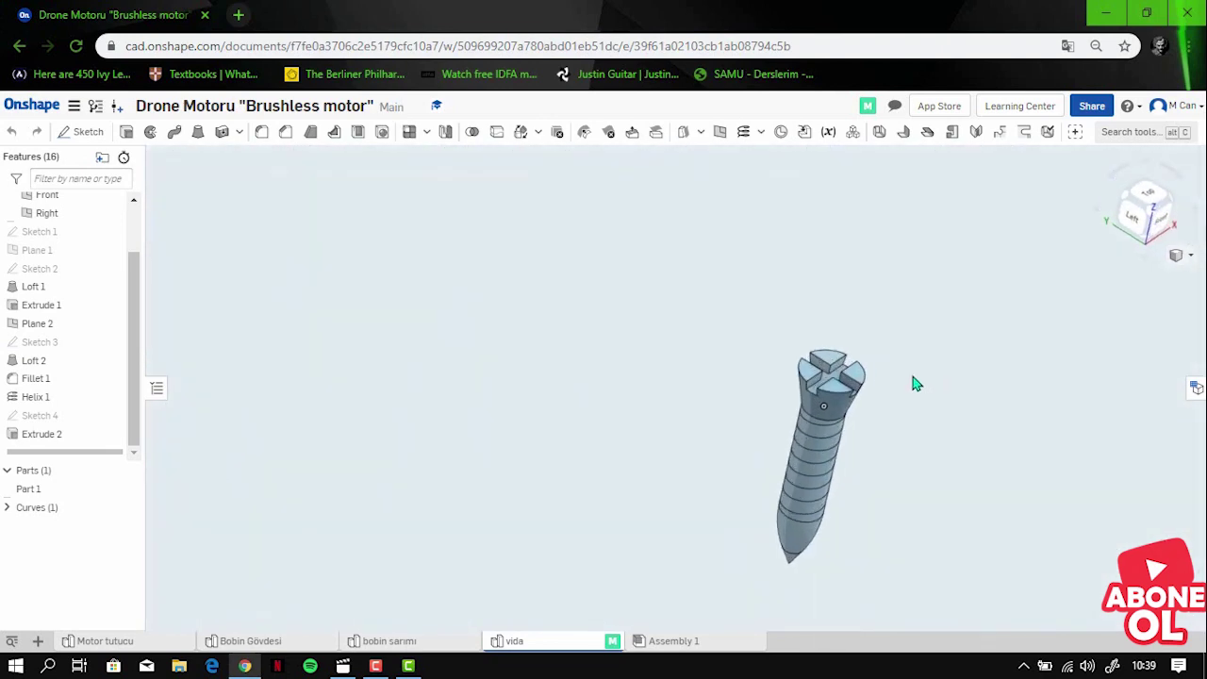
pyautogui.scroll(1, 907, 385)
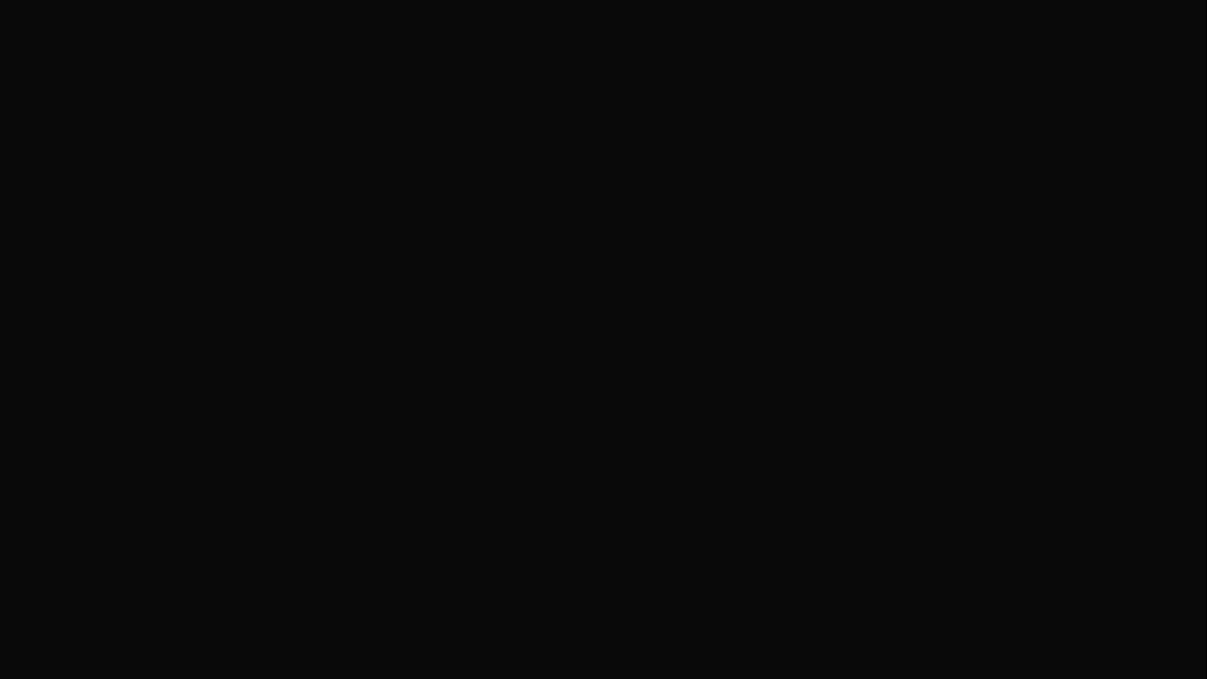